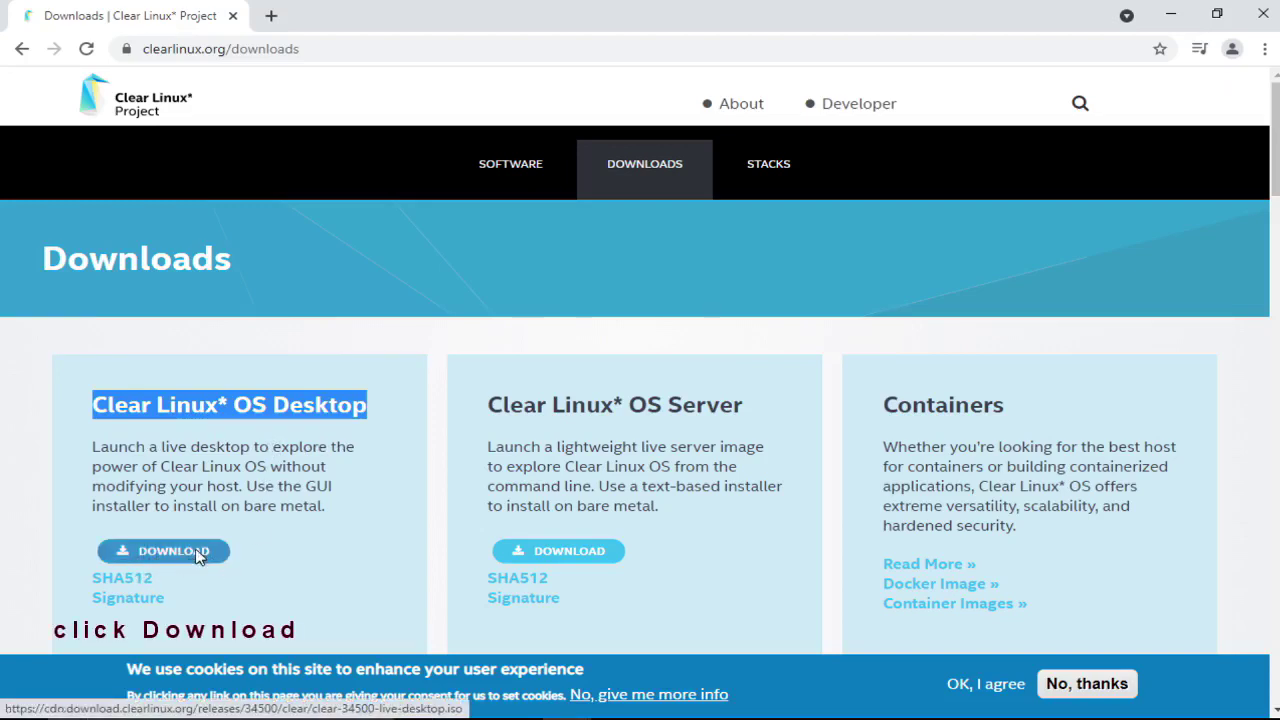
# Download the Clear Linux OS Desktop live ISO and show the full list of downloads
pyautogui.click(198, 553)
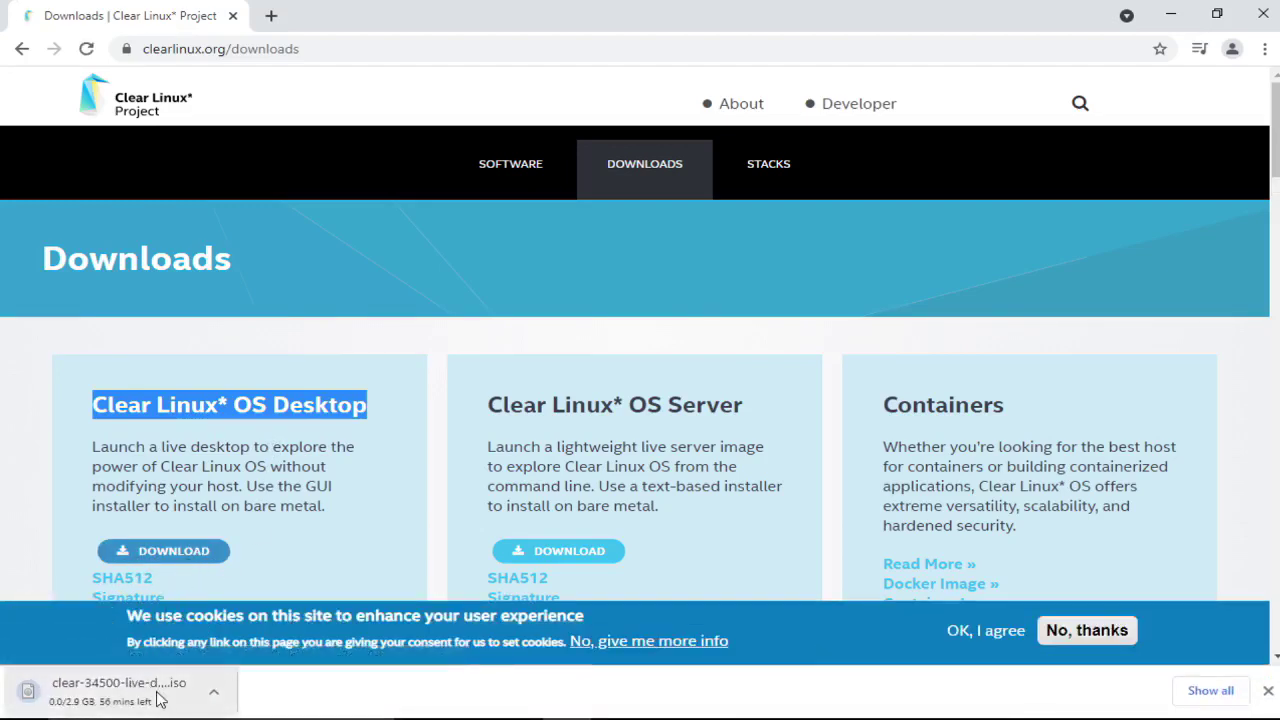
pyautogui.click(1207, 692)
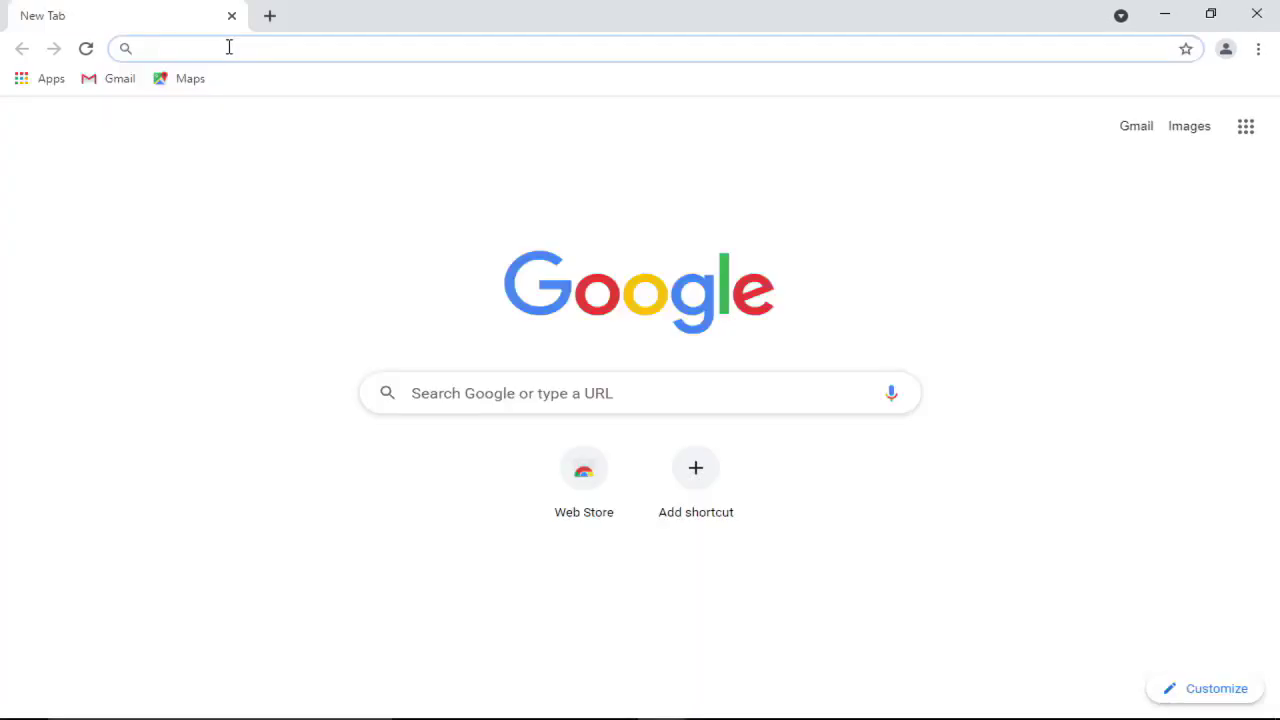
# Search the web for balenaEtcher, download its Windows (x86|x64) installer from balena.io and show all downloads
pyautogui.write('balenaEtcher')
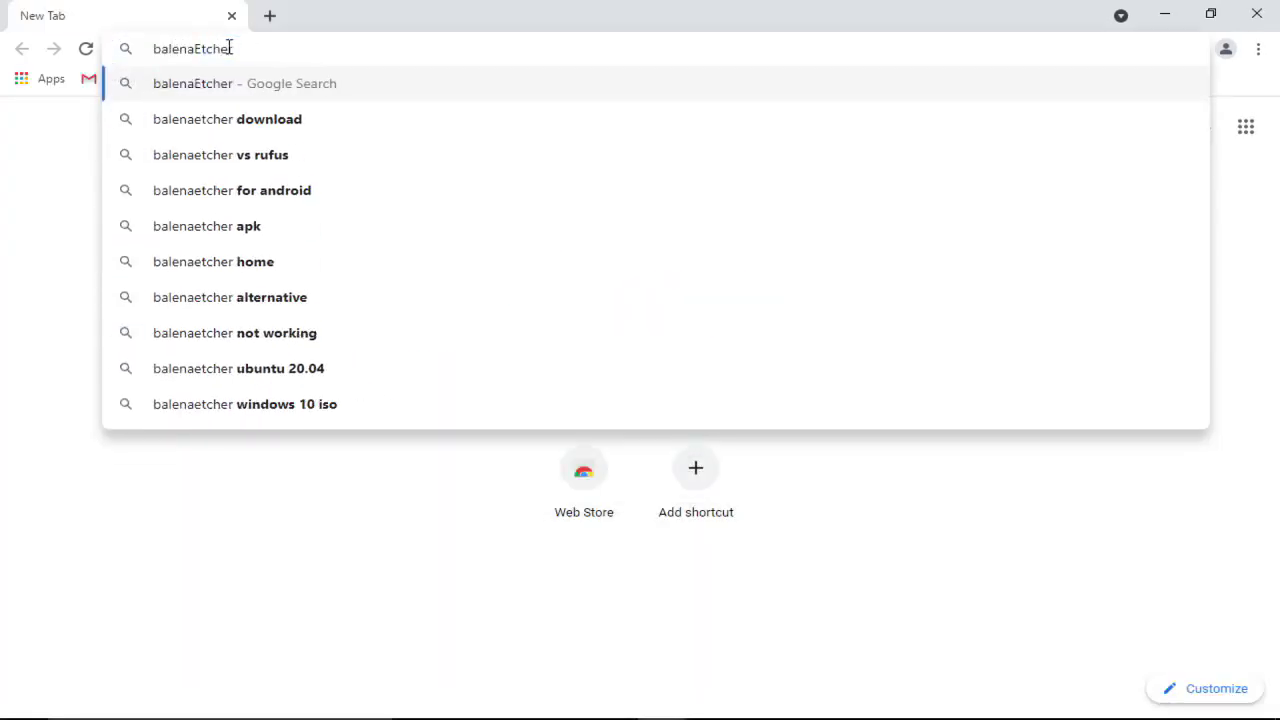
pyautogui.press('Return')
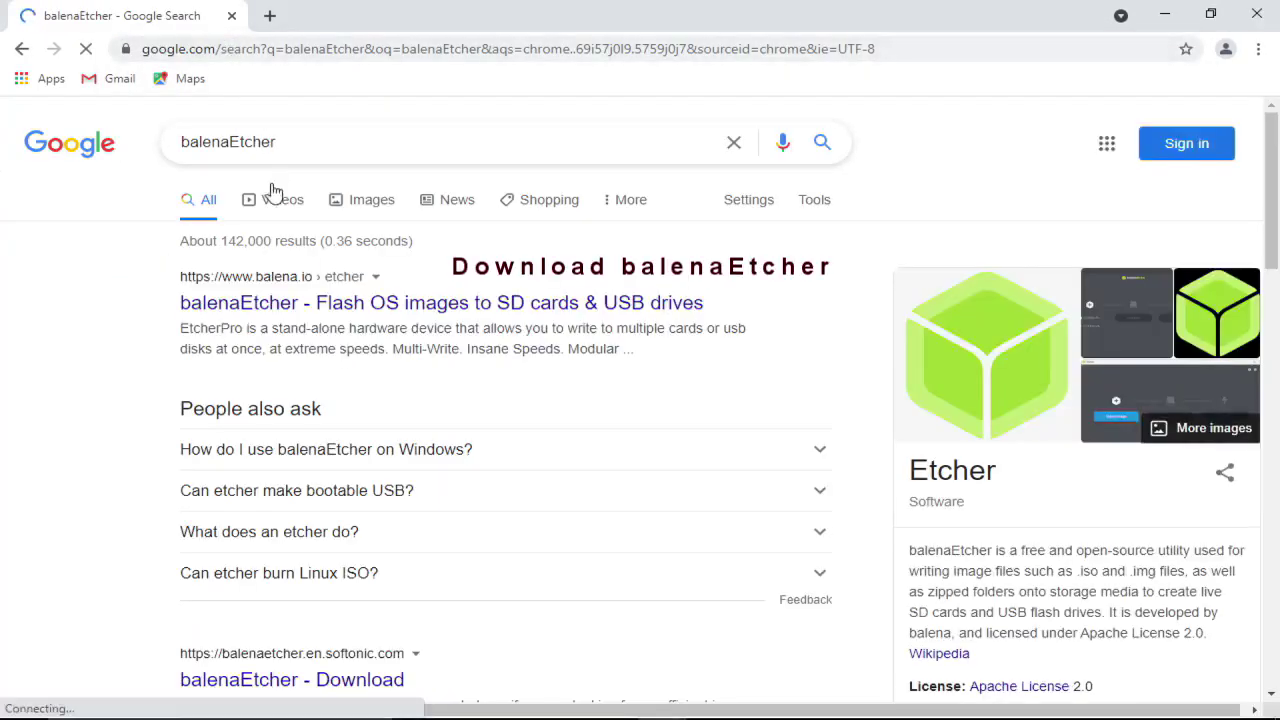
pyautogui.click(595, 313)
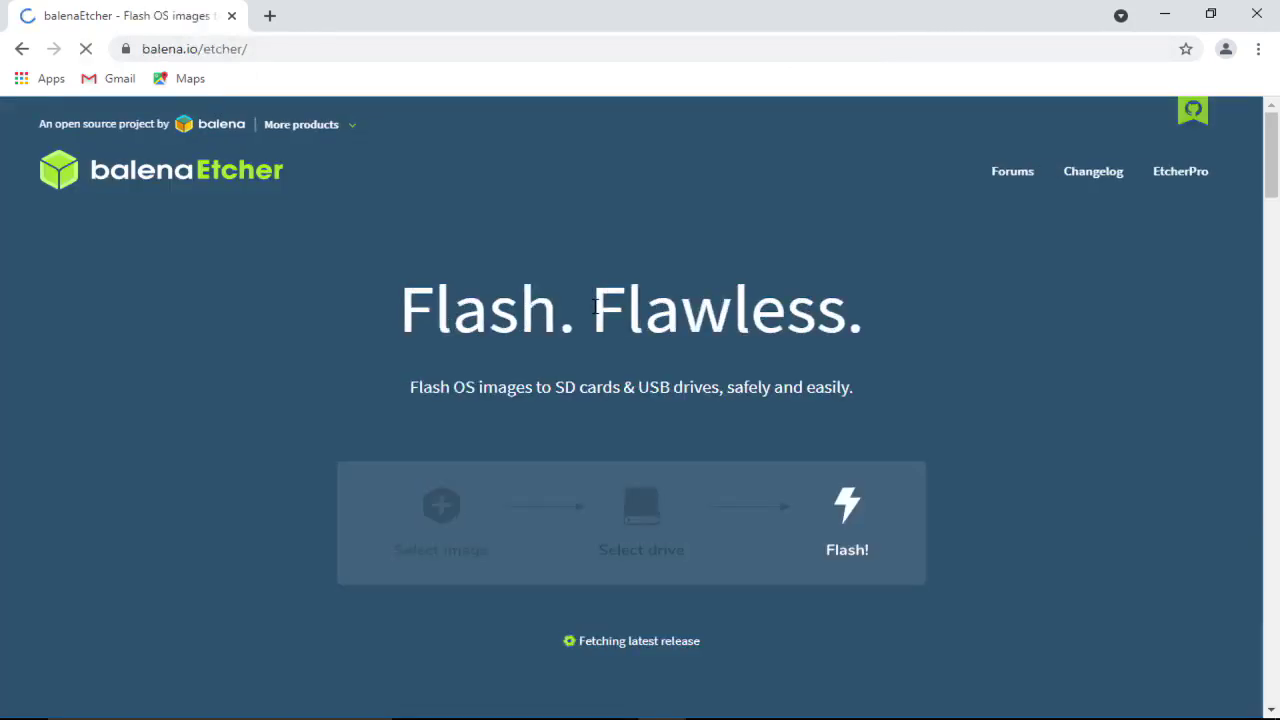
pyautogui.scroll(-2, 612, 514)
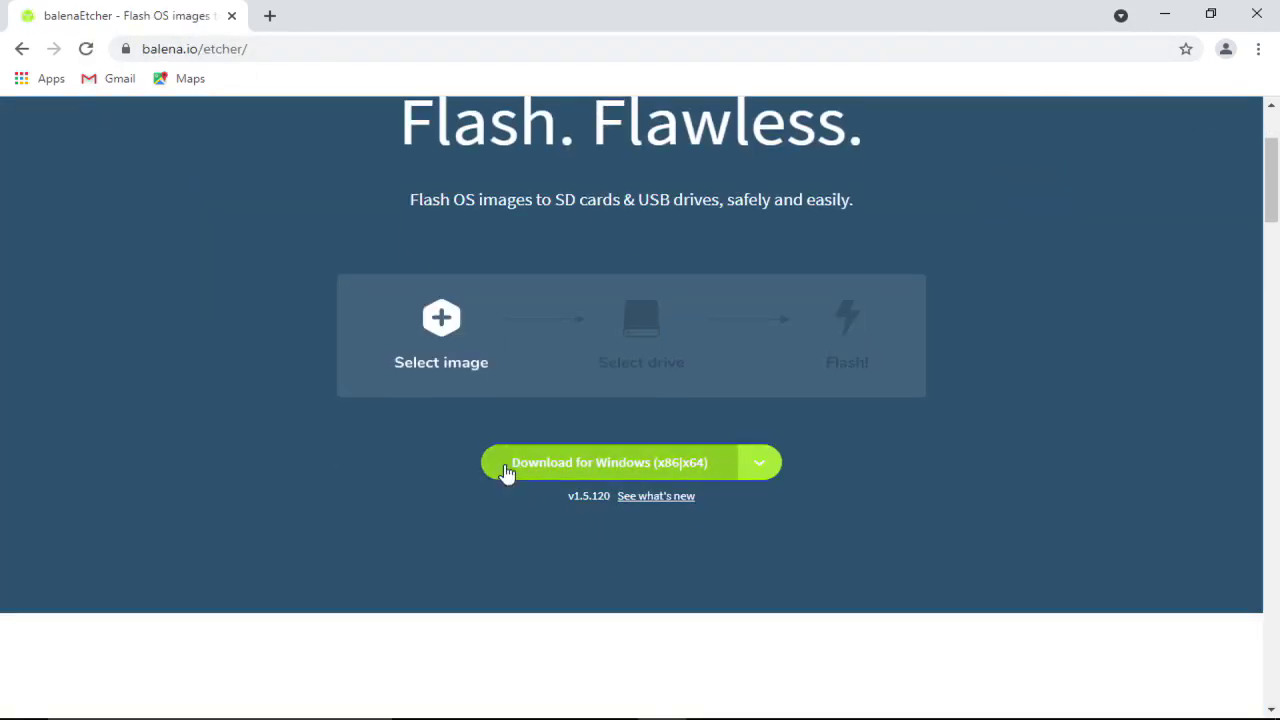
pyautogui.click(707, 471)
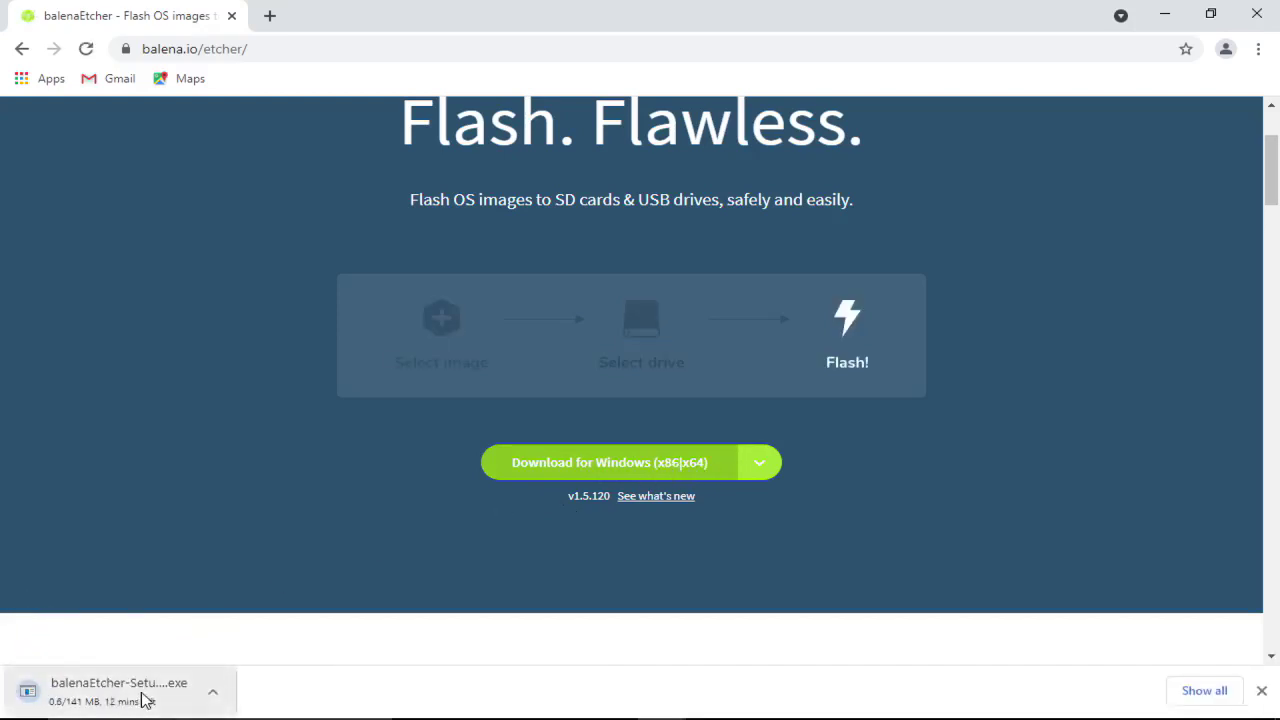
pyautogui.click(1195, 692)
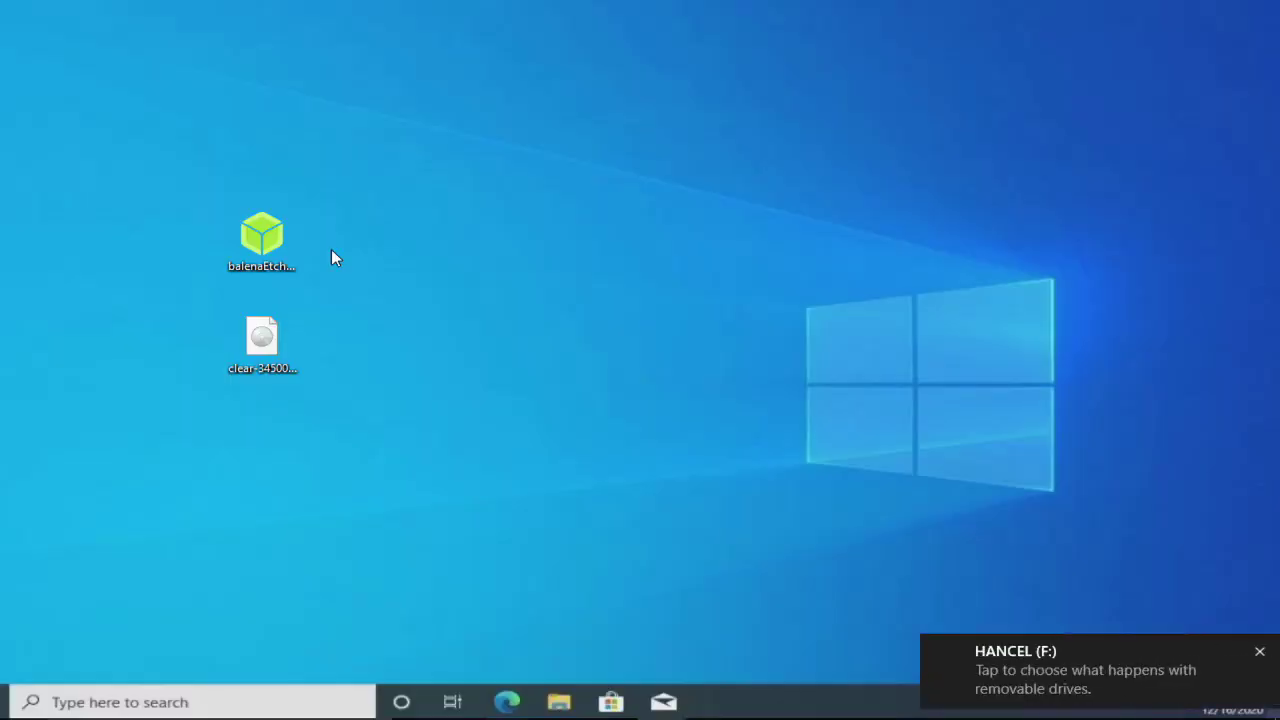
# Run the balenaEtcher setup file from the desktop and accept the license agreement to install it
pyautogui.rightClick(259, 252)
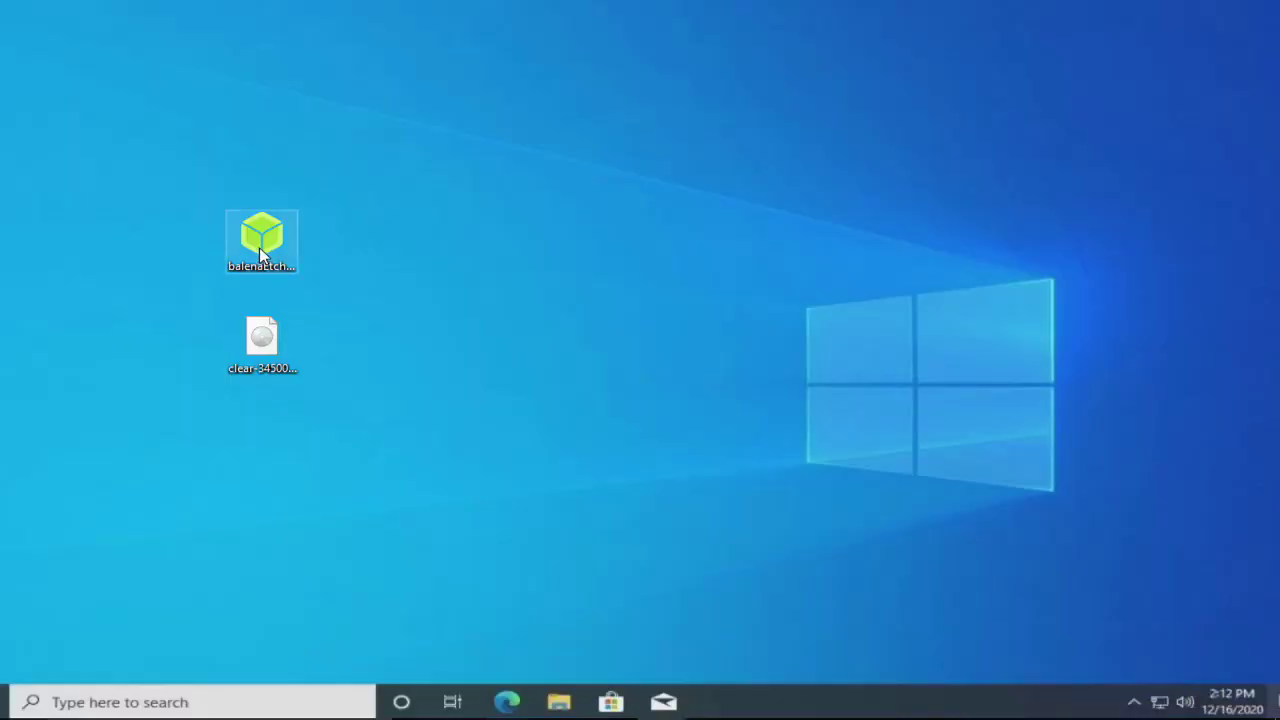
pyautogui.click(309, 166)
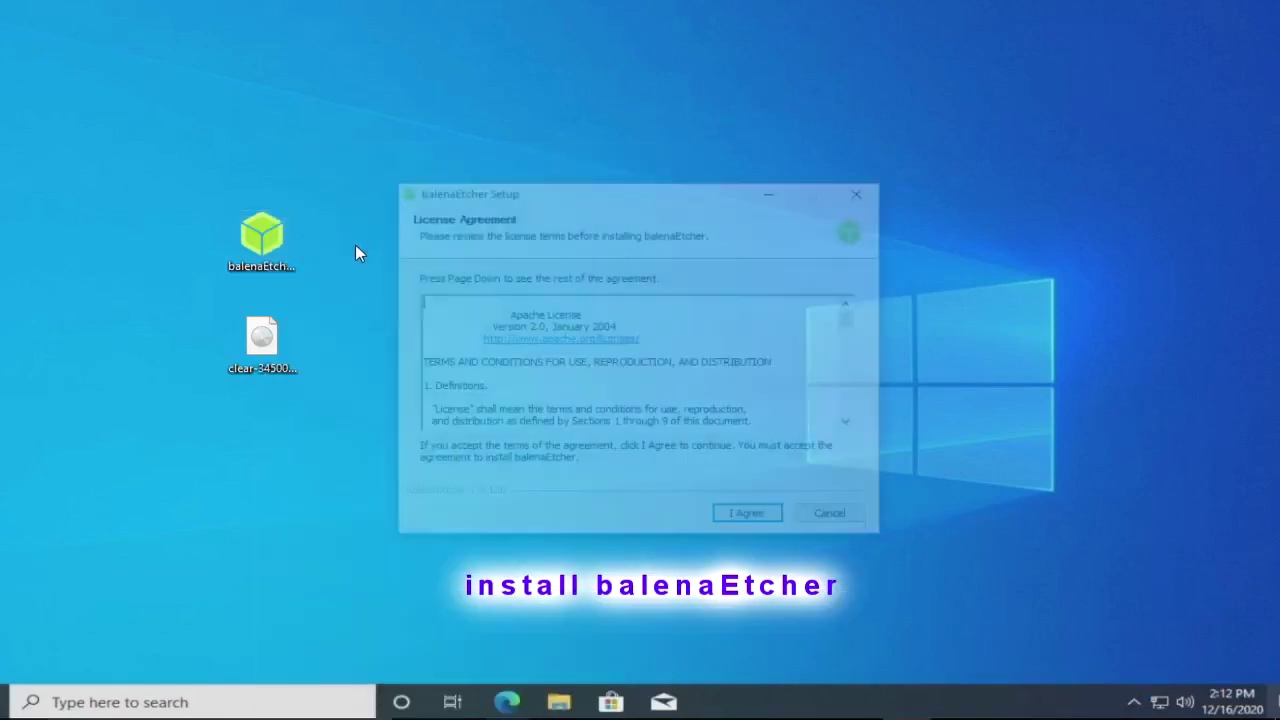
pyautogui.click(742, 520)
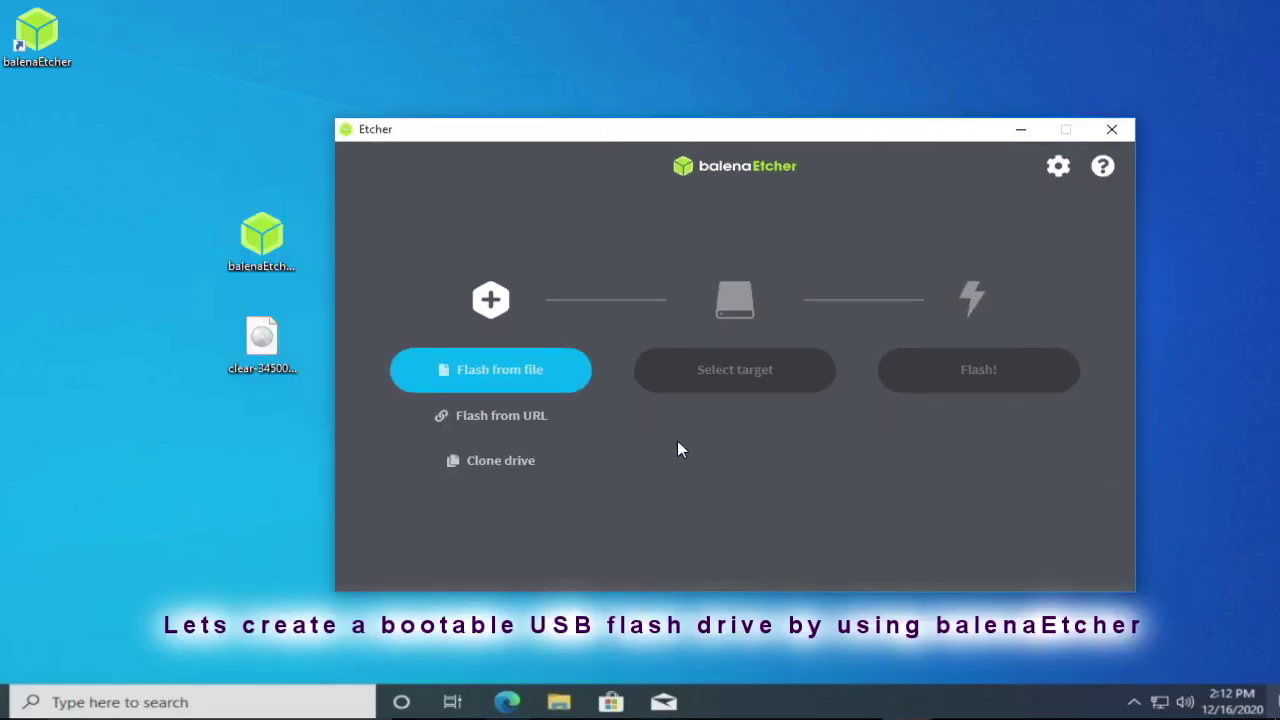
# Load the clear-34500-live-desktop image from the Desktop folder as the file to flash in Etcher
pyautogui.click(474, 372)
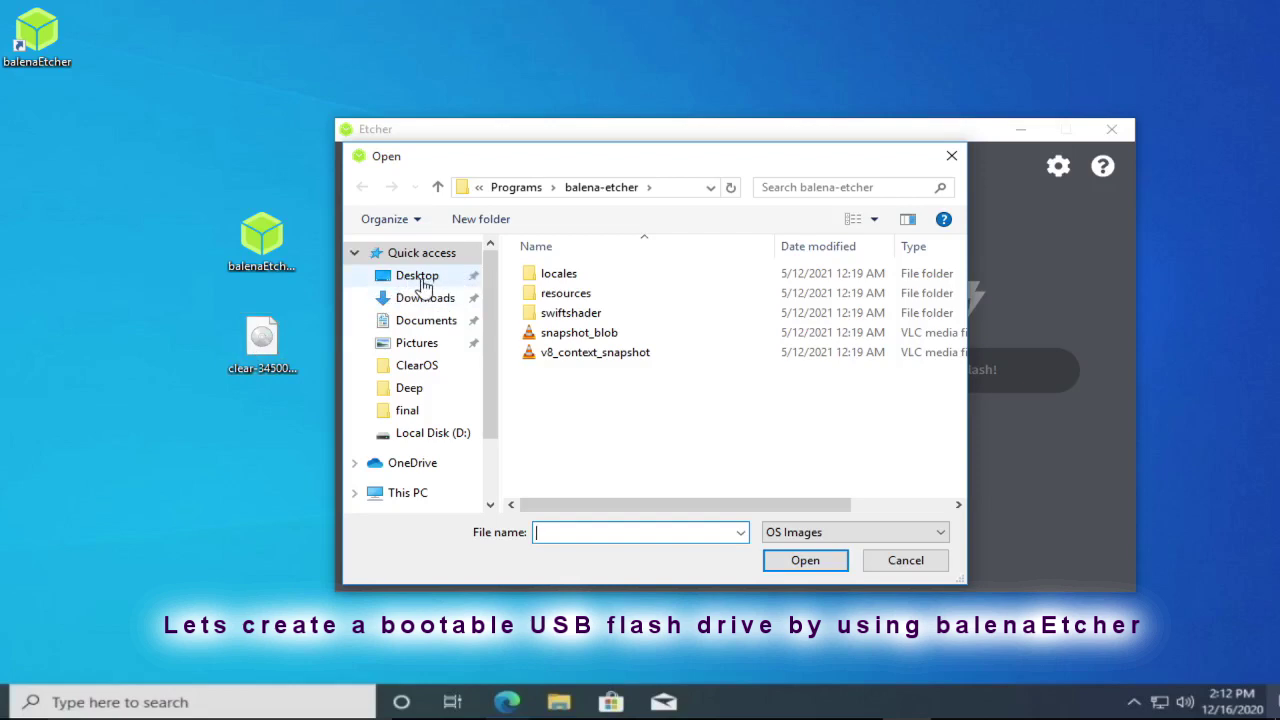
pyautogui.click(421, 281)
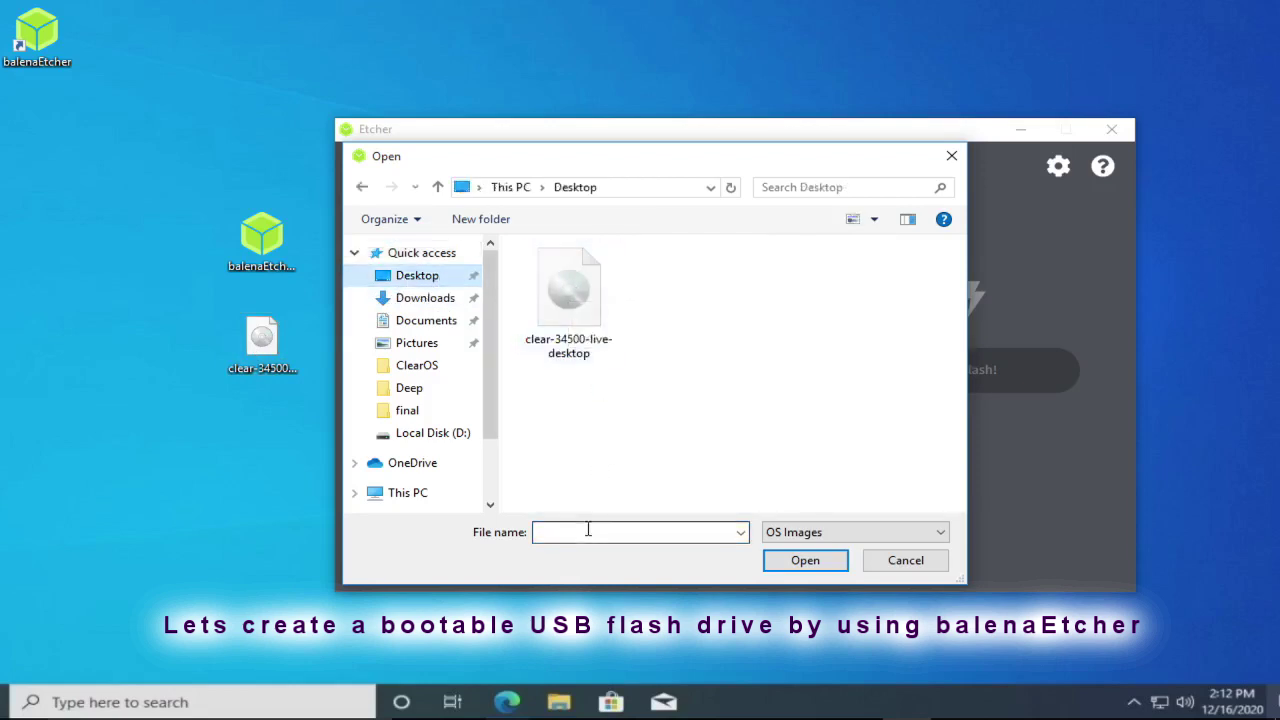
pyautogui.click(566, 300)
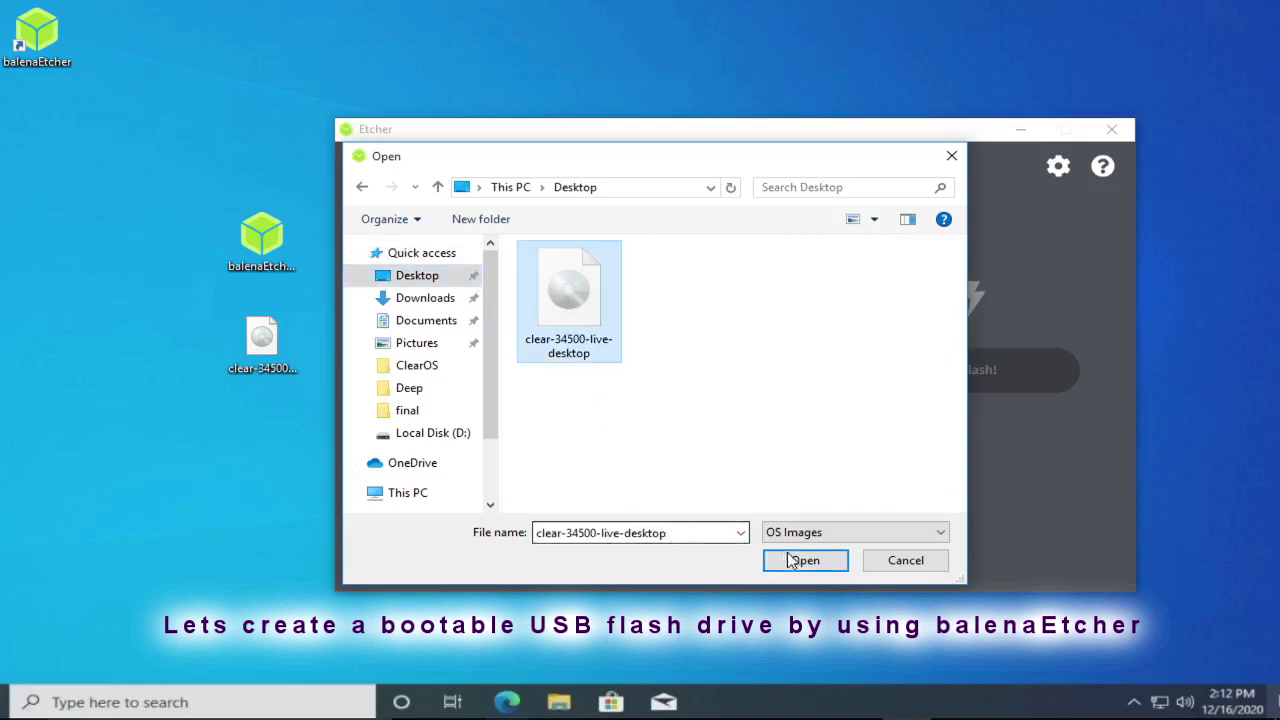
pyautogui.click(822, 561)
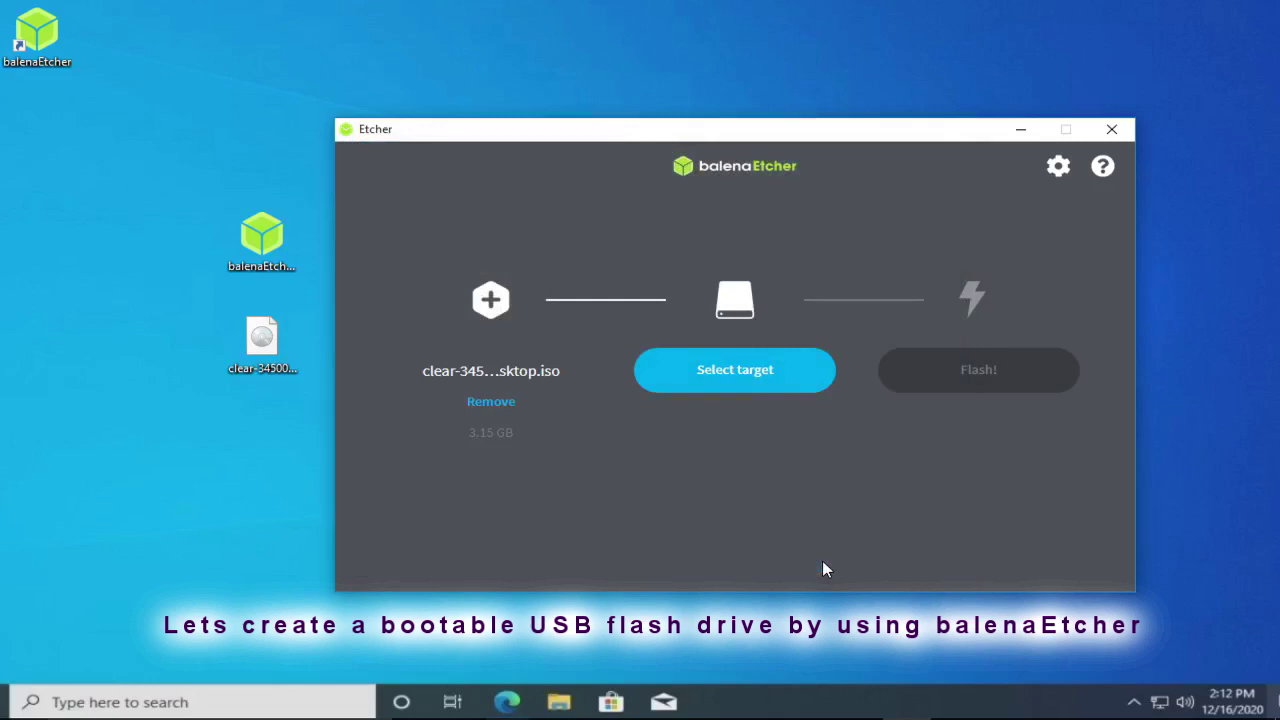
# Select the SanDisk Cruzer Blade USB Device as the target and start flashing the image to it
pyautogui.click(751, 377)
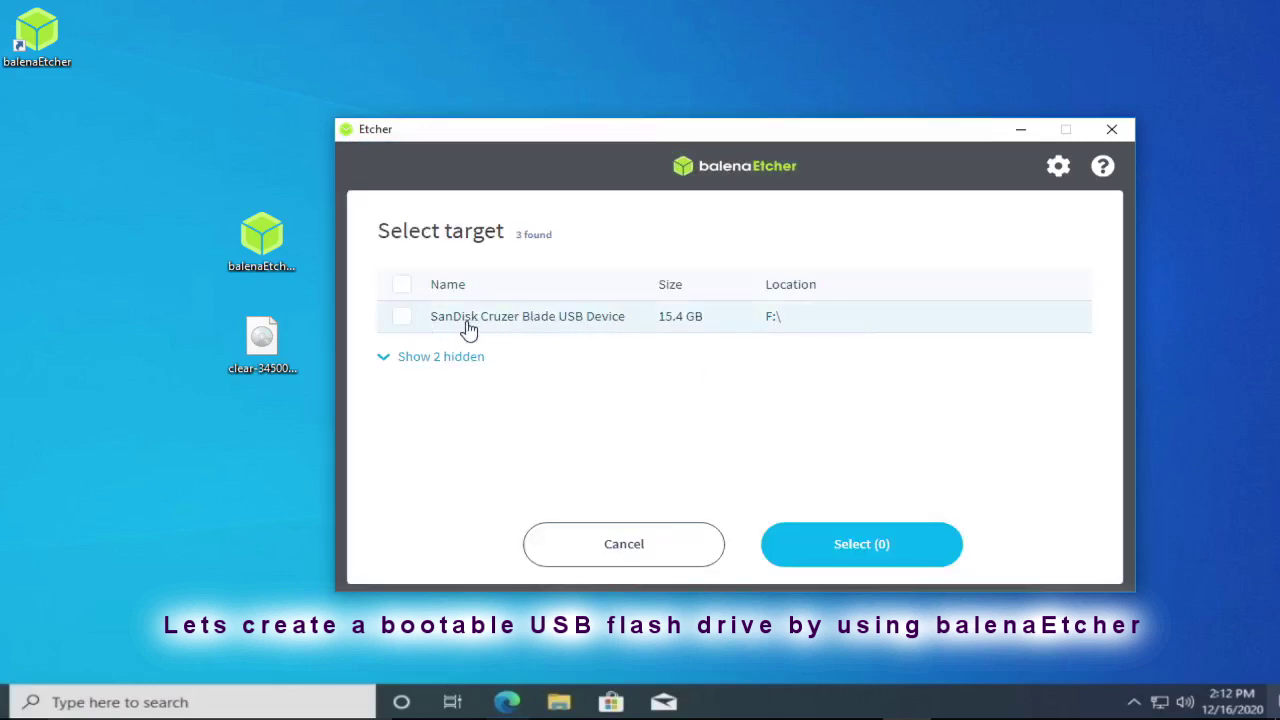
pyautogui.click(401, 320)
pyautogui.click(887, 547)
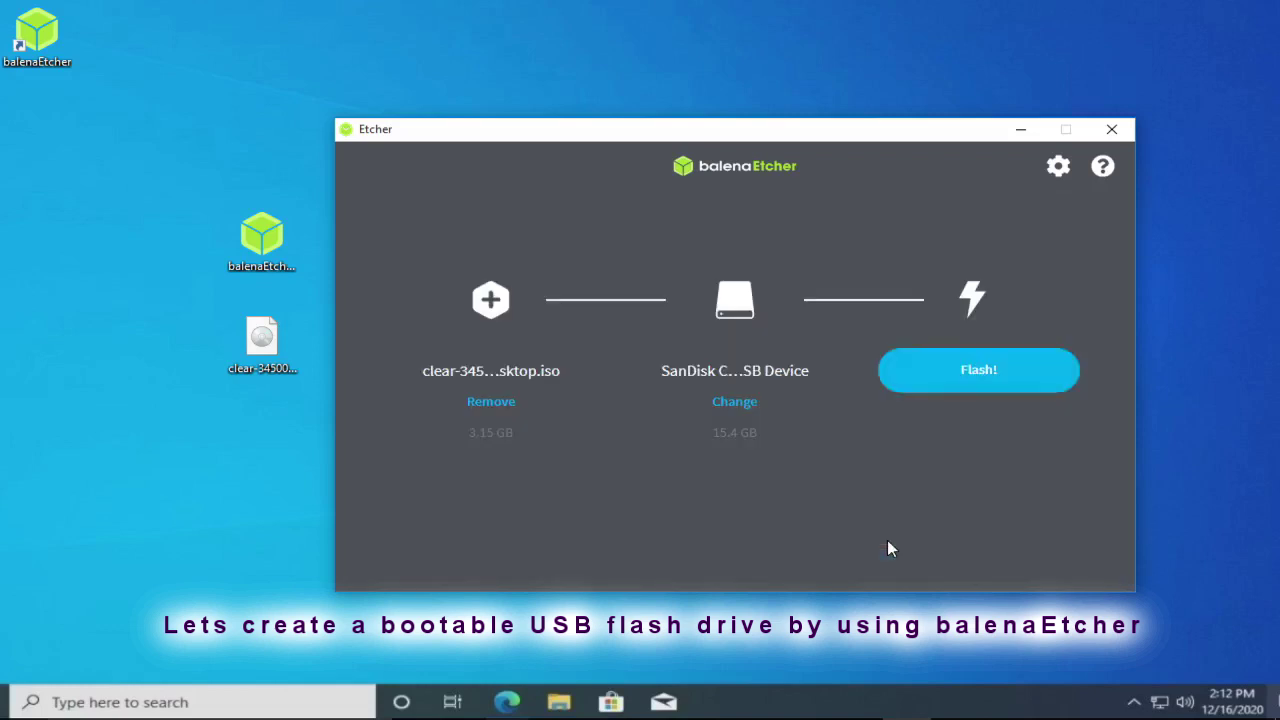
pyautogui.click(995, 383)
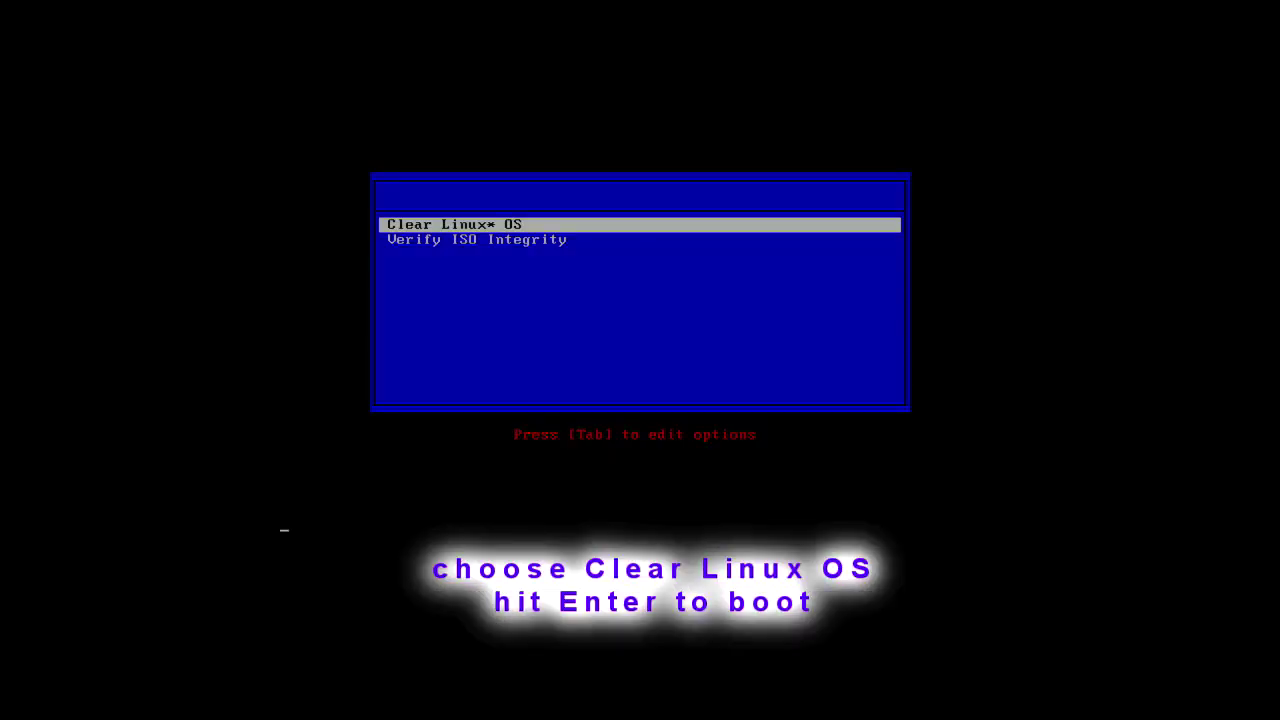
# Boot Clear Linux OS from the boot menu and launch the Clear Linux installer from the live desktop's applications
pyautogui.press('Return')
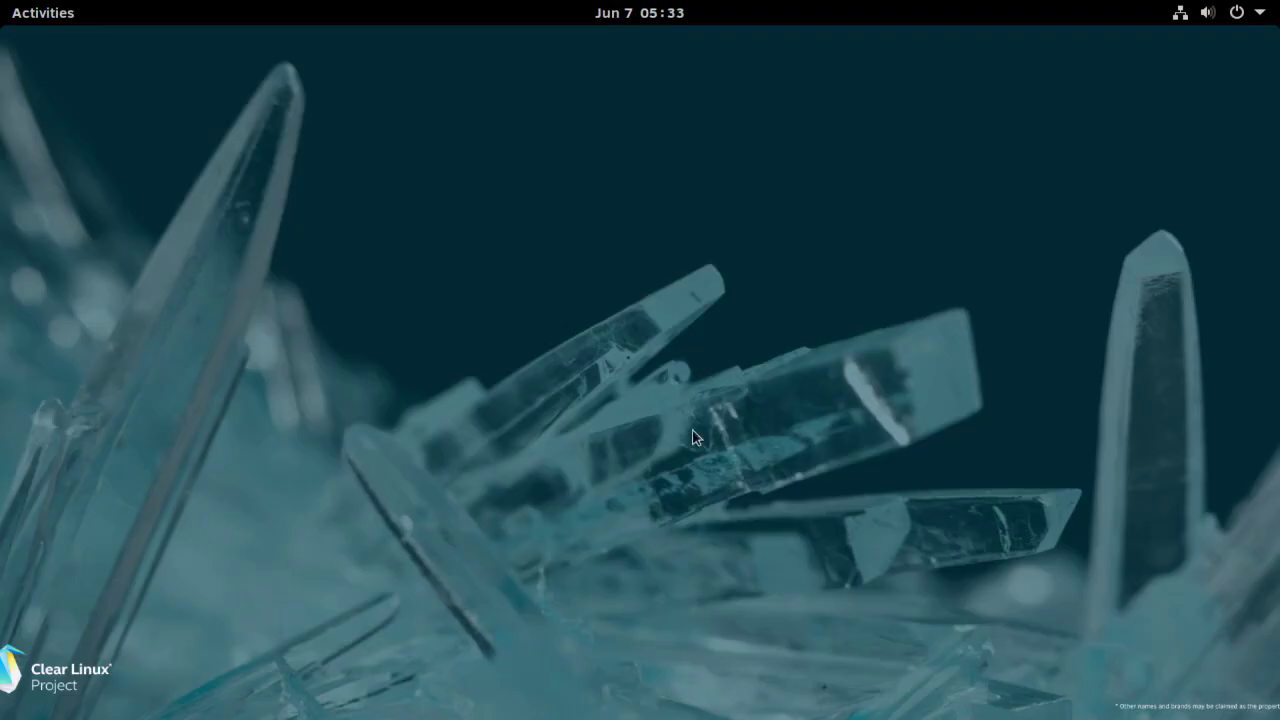
pyautogui.click(54, 16)
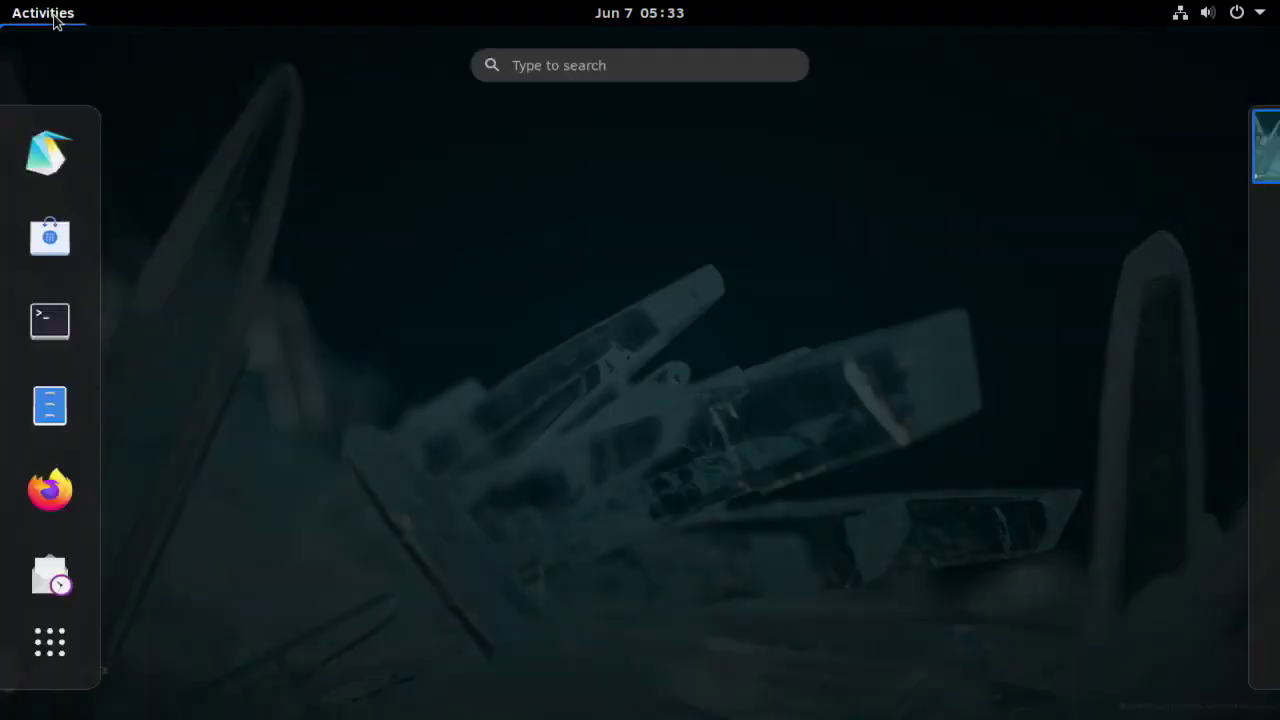
pyautogui.click(43, 622)
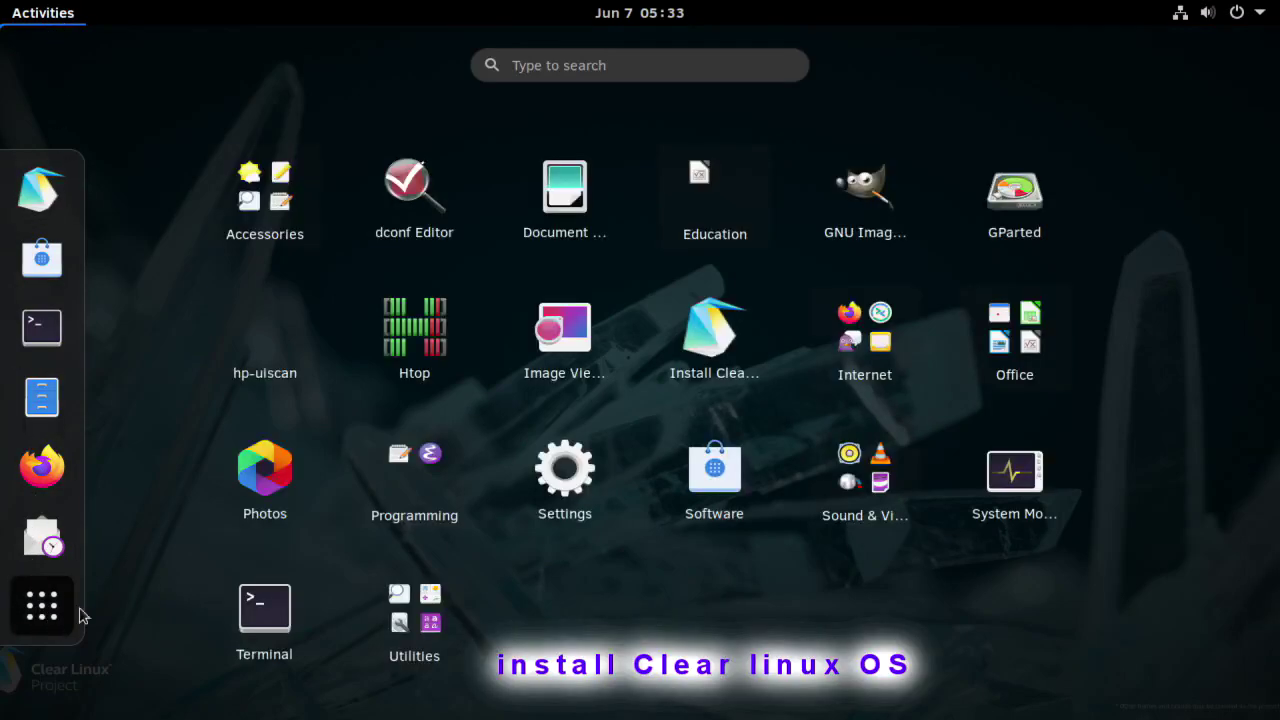
pyautogui.click(722, 358)
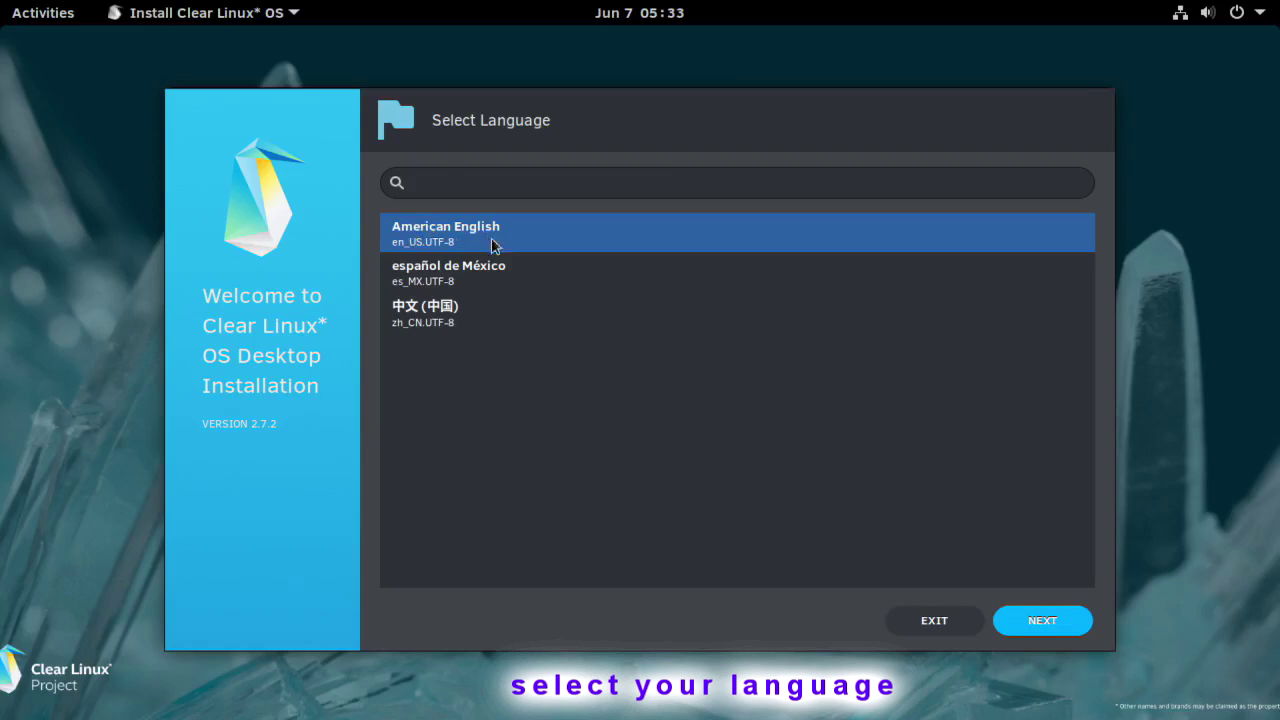
# Accept American English as the installation language and look over the advanced options before returning to the required options
pyautogui.click(1046, 617)
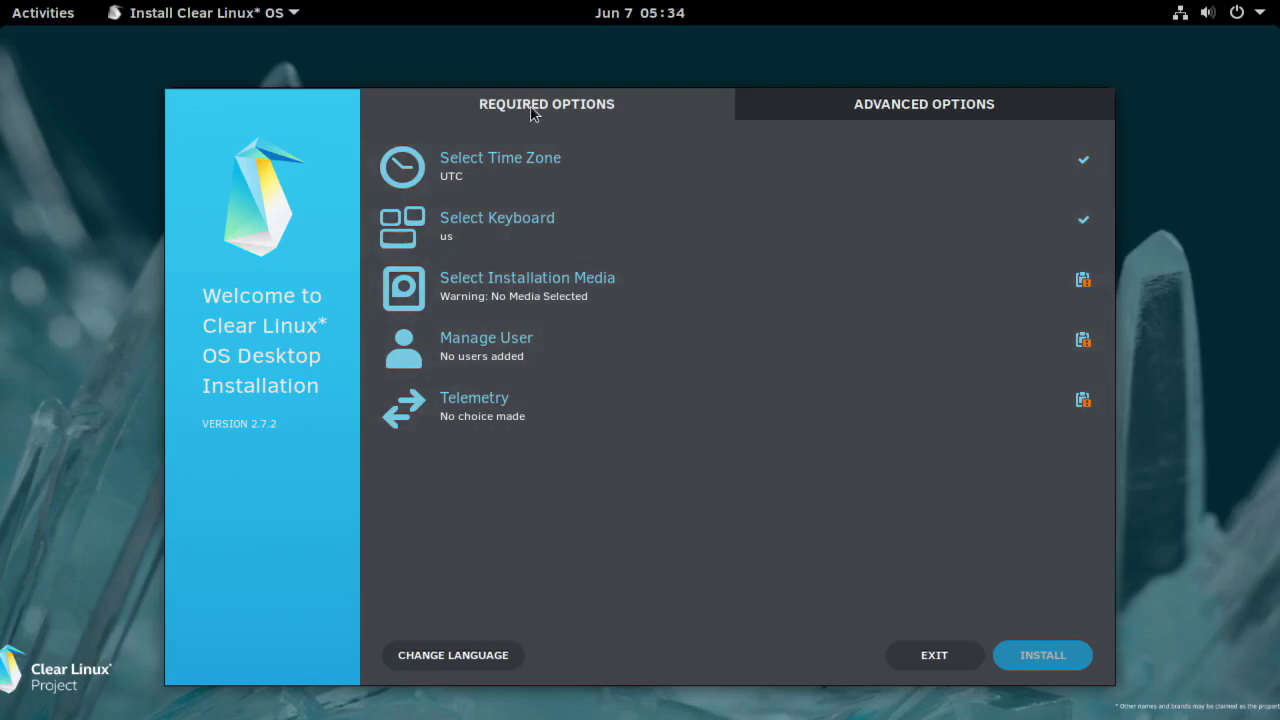
pyautogui.click(888, 106)
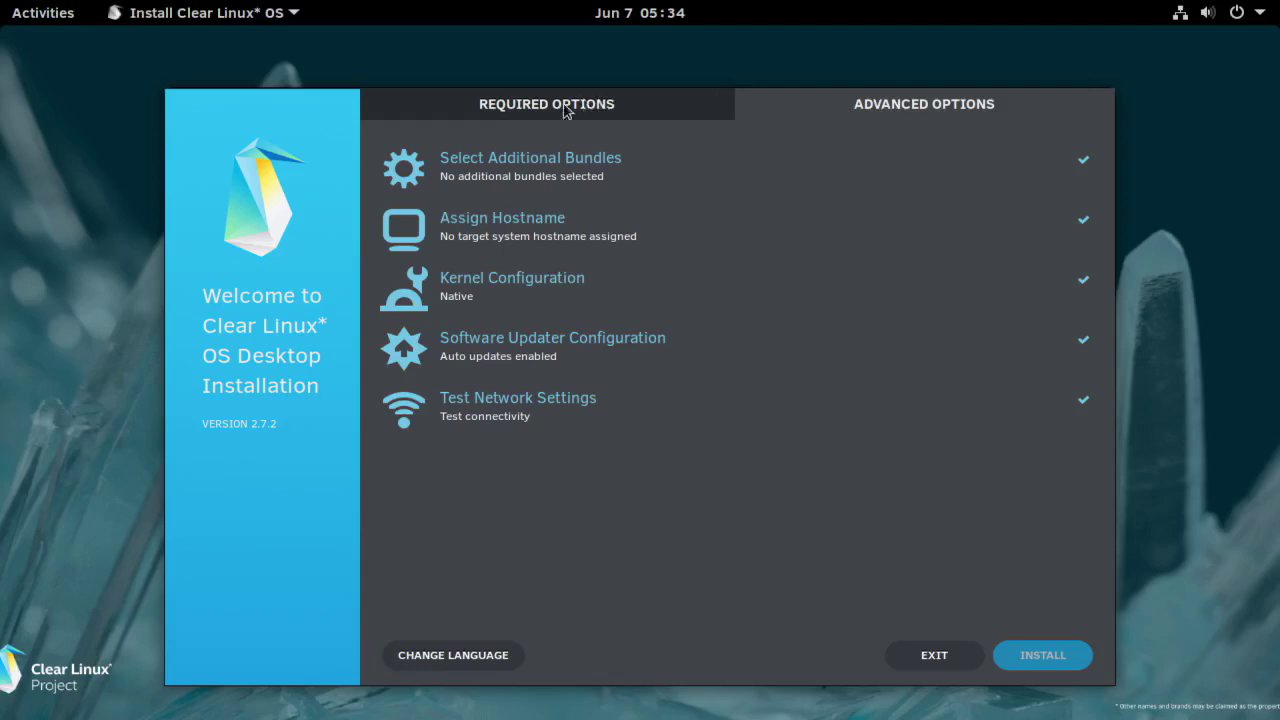
pyautogui.click(530, 112)
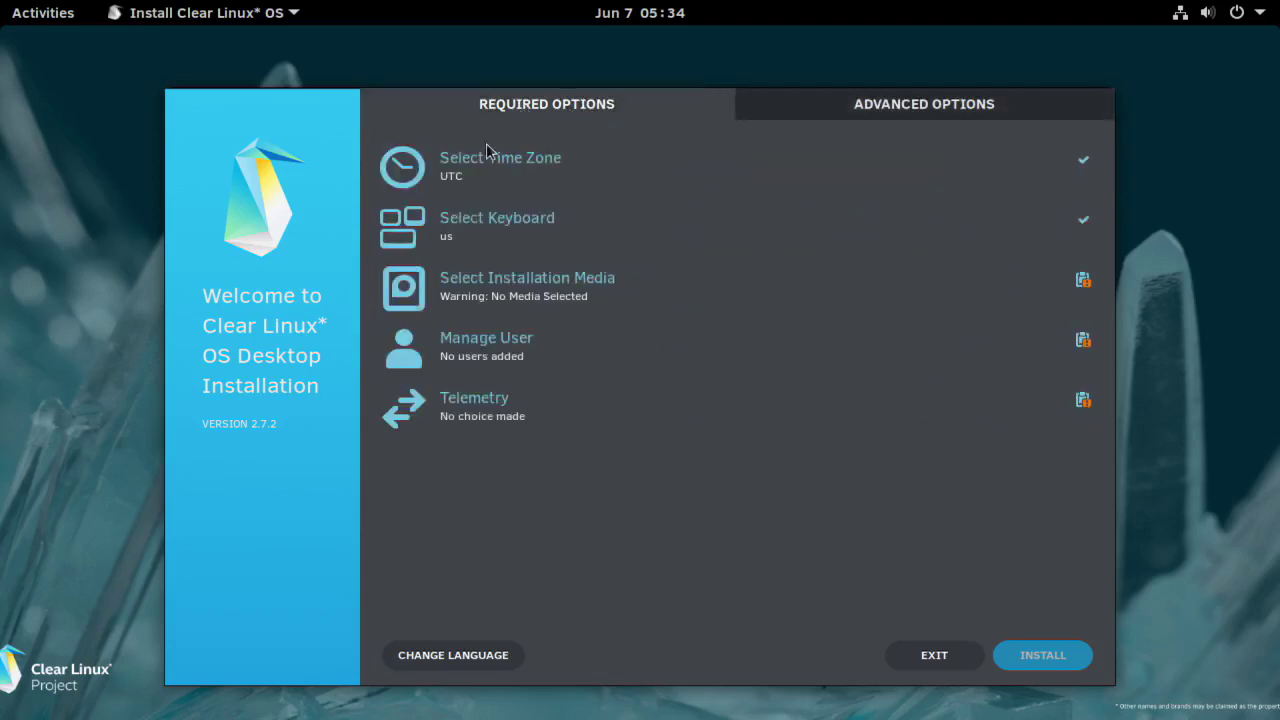
# Set the time zone to Asia/Manila and confirm us as the keyboard layout
pyautogui.click(452, 168)
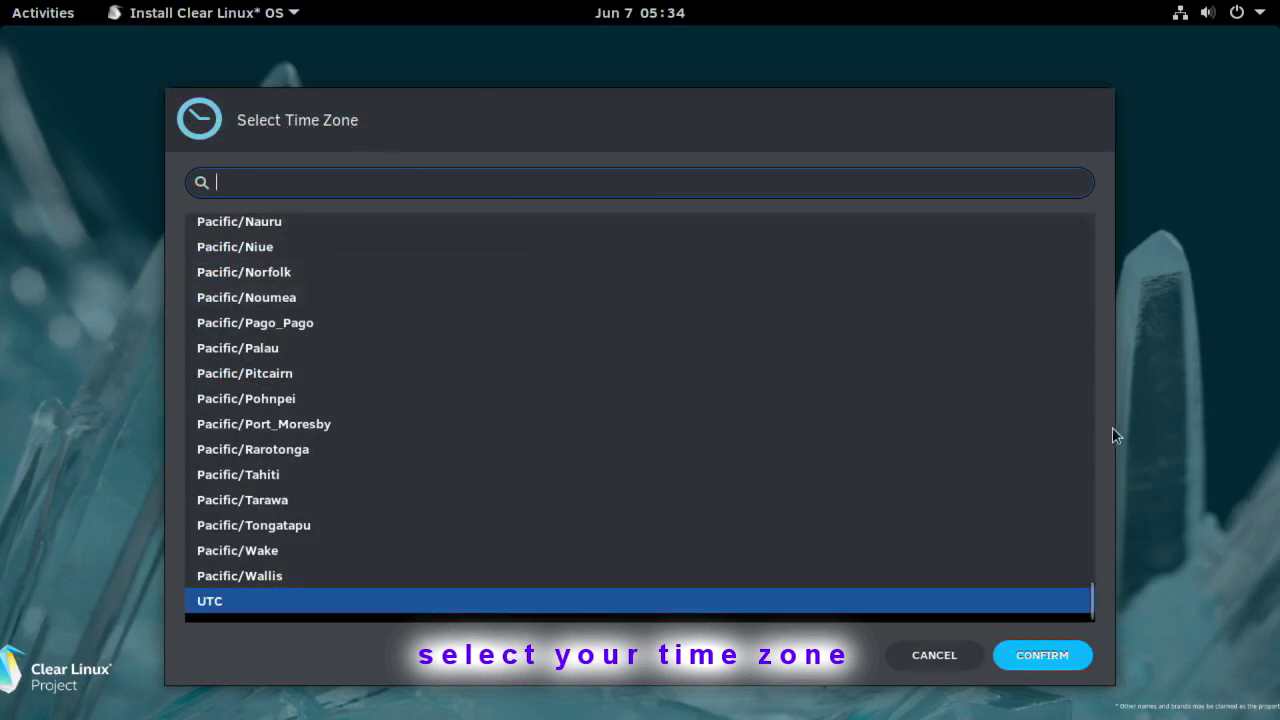
pyautogui.moveTo(1093, 606); pyautogui.dragTo(1100, 470)
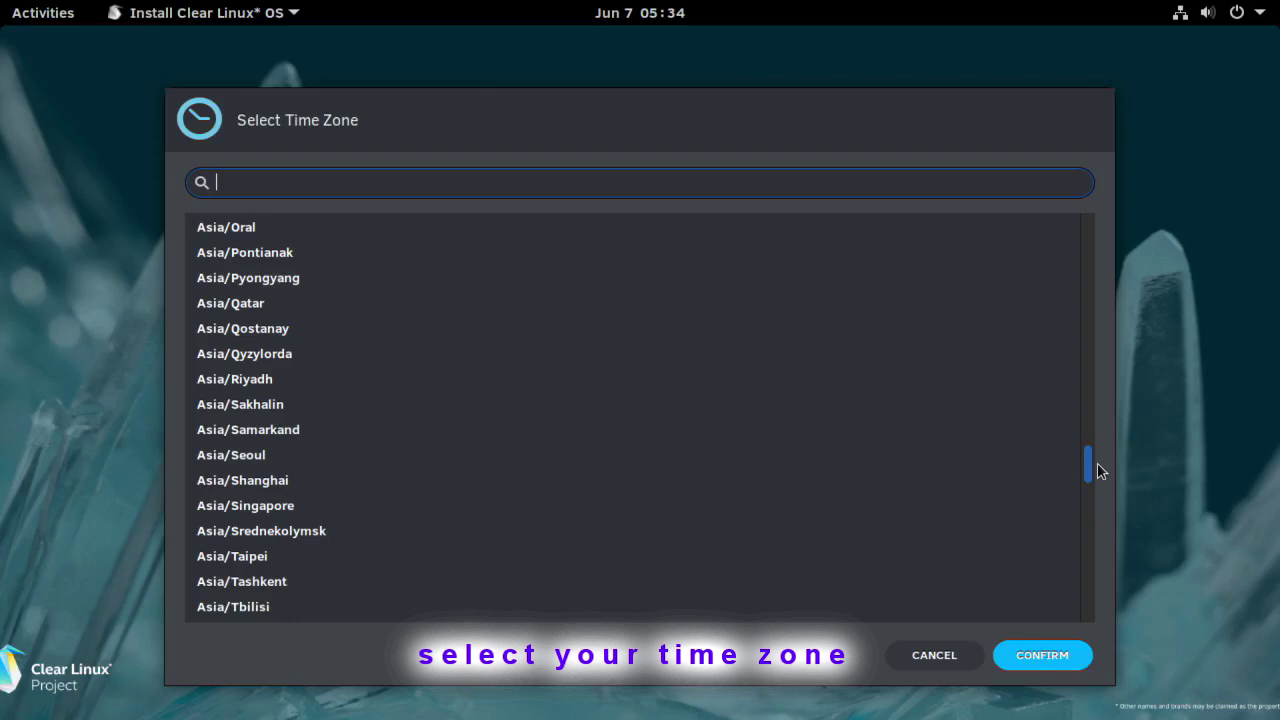
pyautogui.moveTo(1098, 470); pyautogui.dragTo(1099, 462)
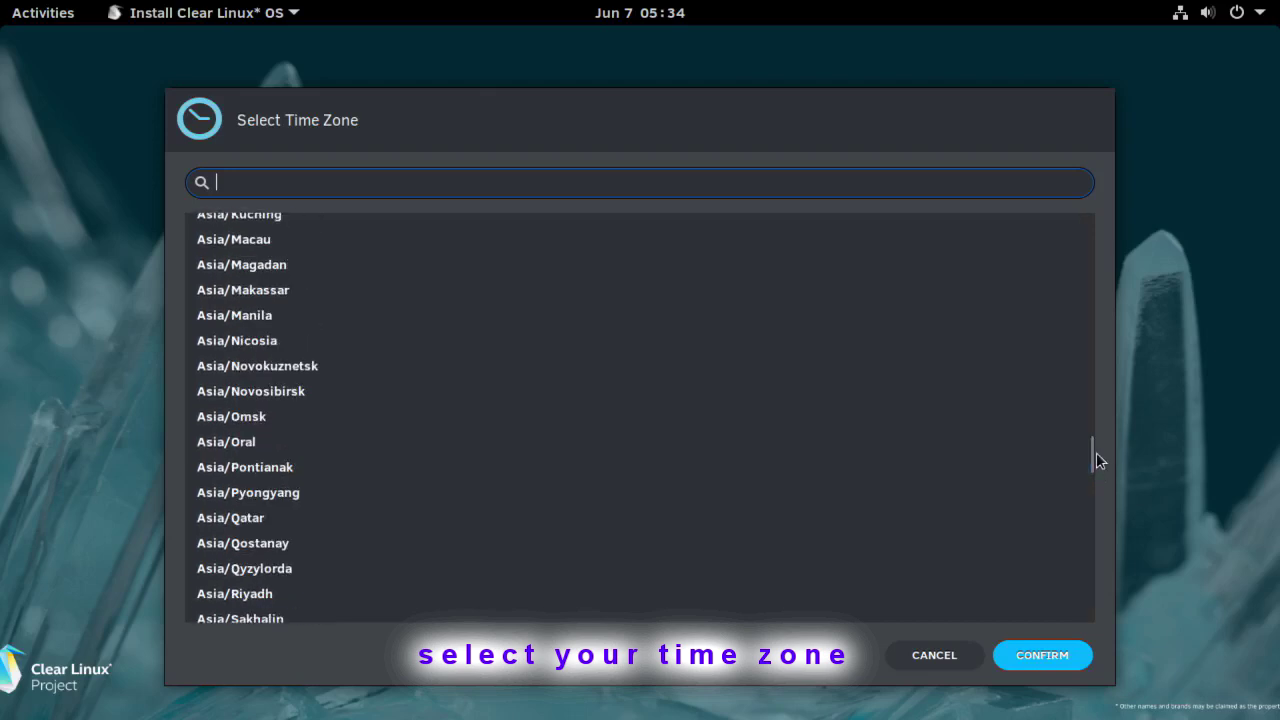
pyautogui.click(251, 318)
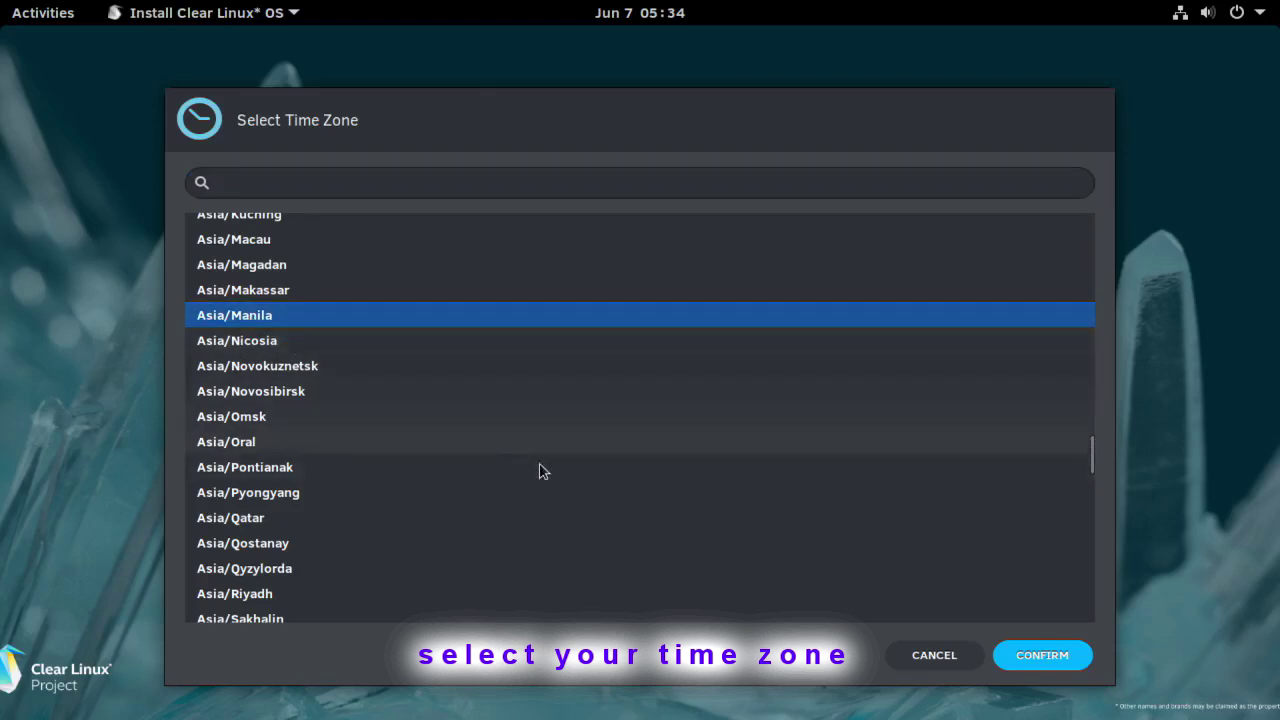
pyautogui.click(1042, 656)
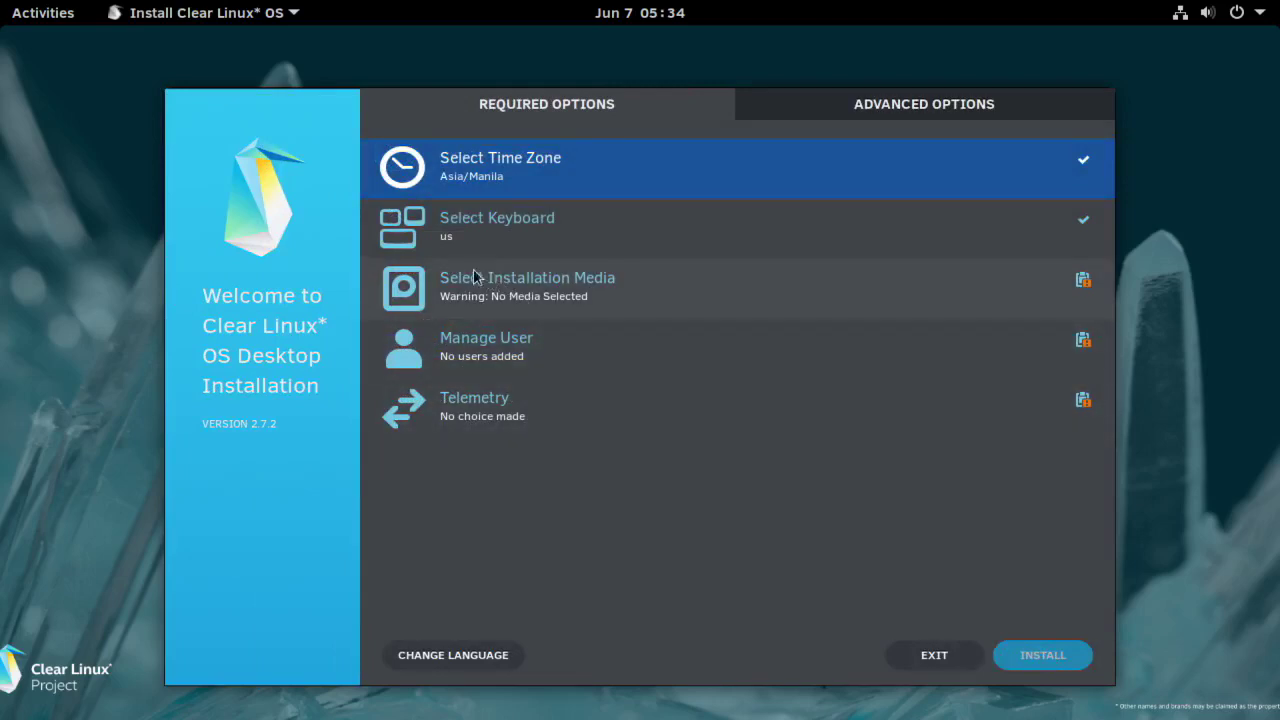
pyautogui.click(436, 230)
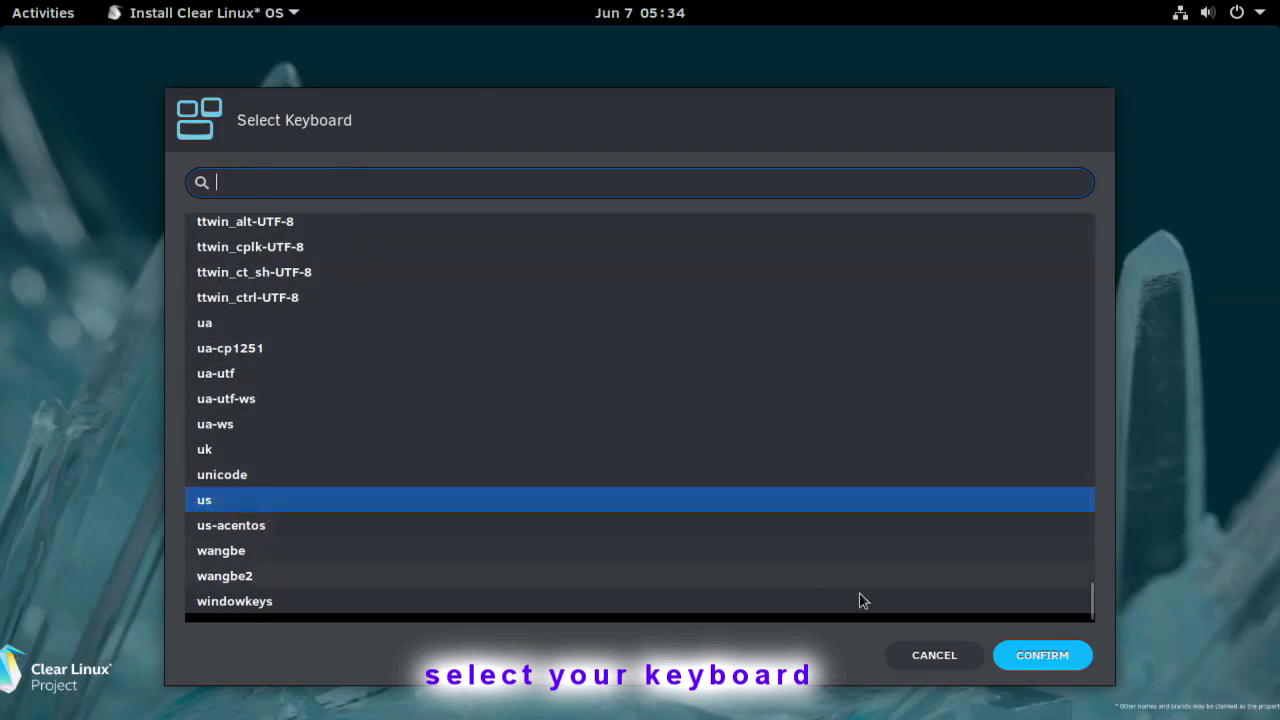
pyautogui.click(1042, 656)
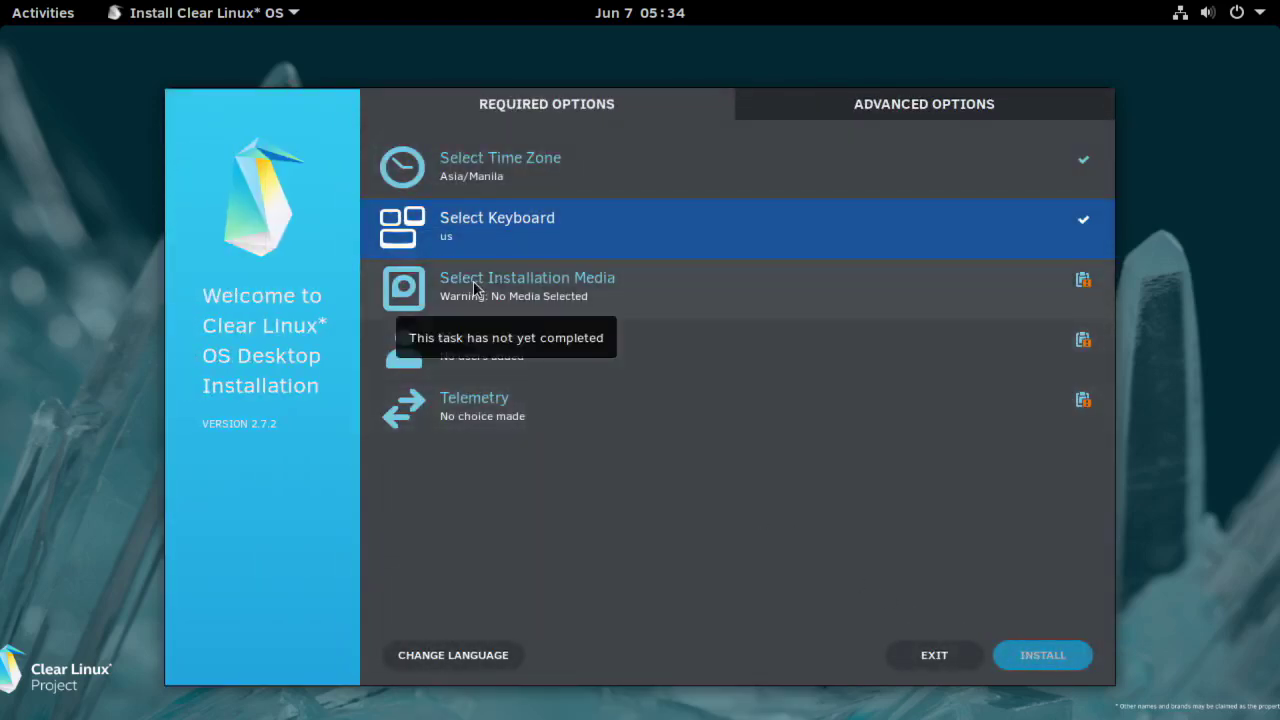
# Set the installation media to a Destructive Installation on the entire 40GiB VMware_Virtual_S (sda) disk and confirm it
pyautogui.click(590, 289)
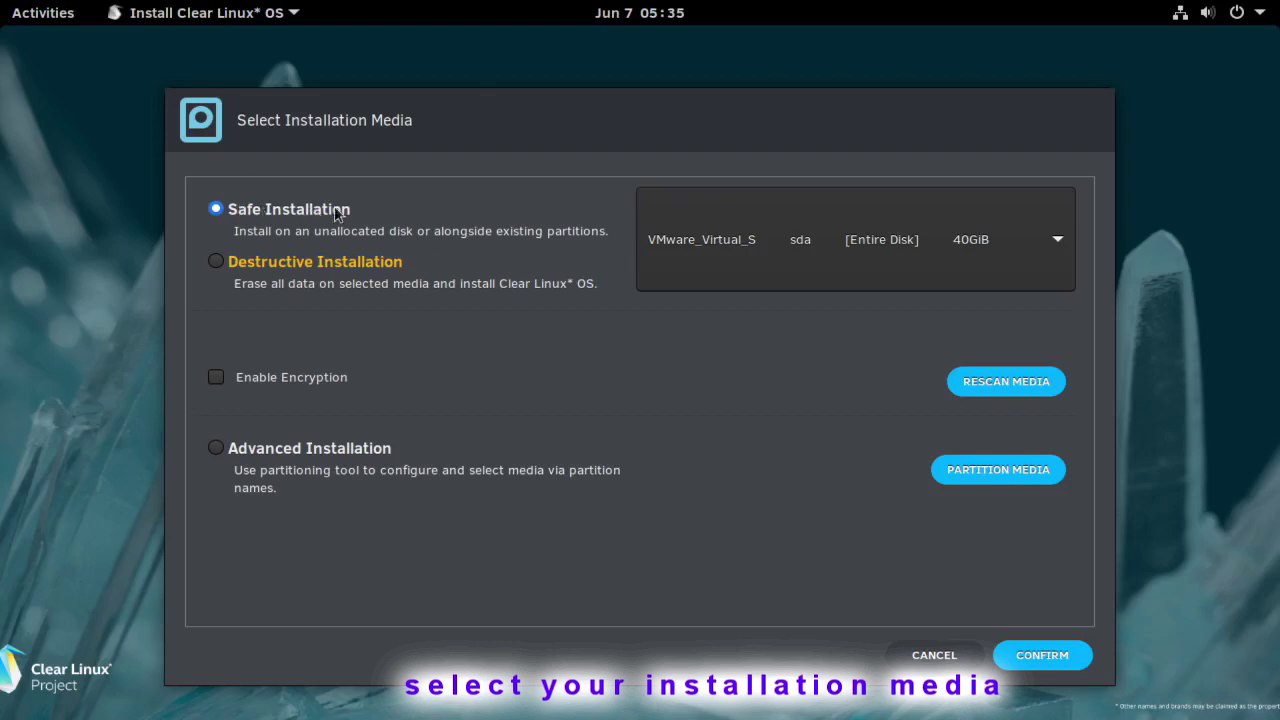
pyautogui.click(1054, 243)
pyautogui.click(1055, 244)
pyautogui.click(219, 266)
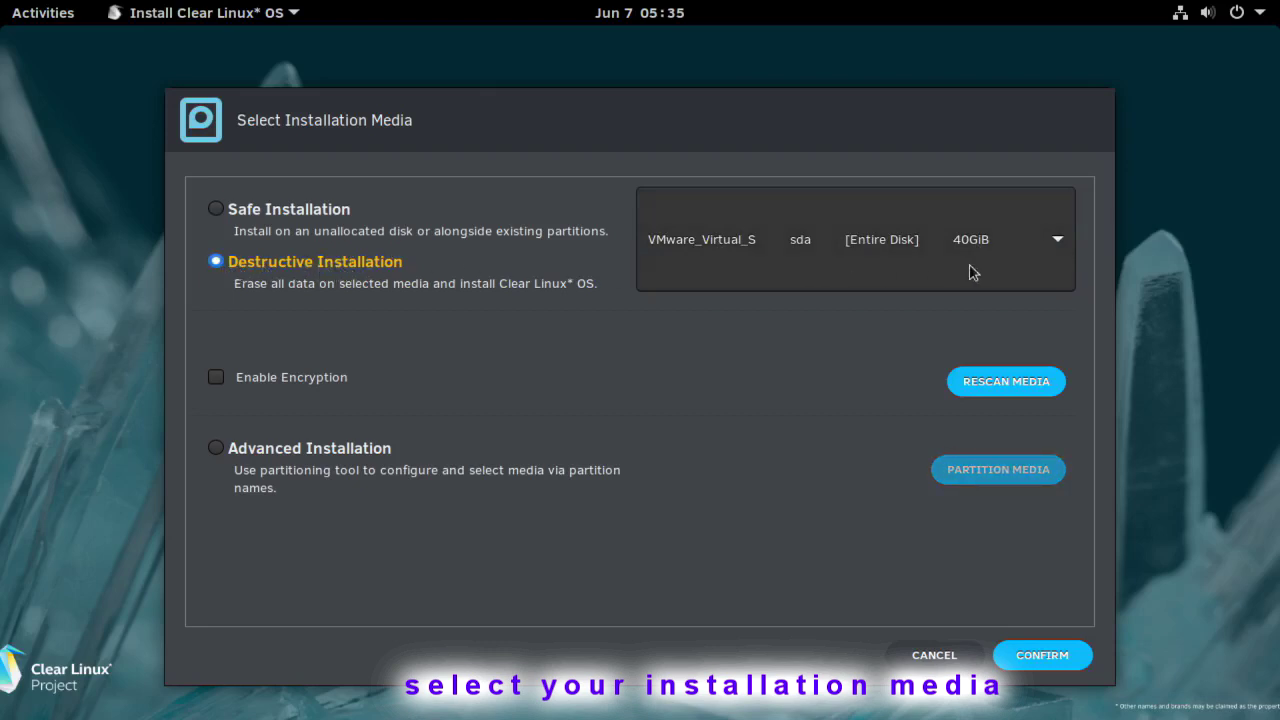
pyautogui.click(1053, 243)
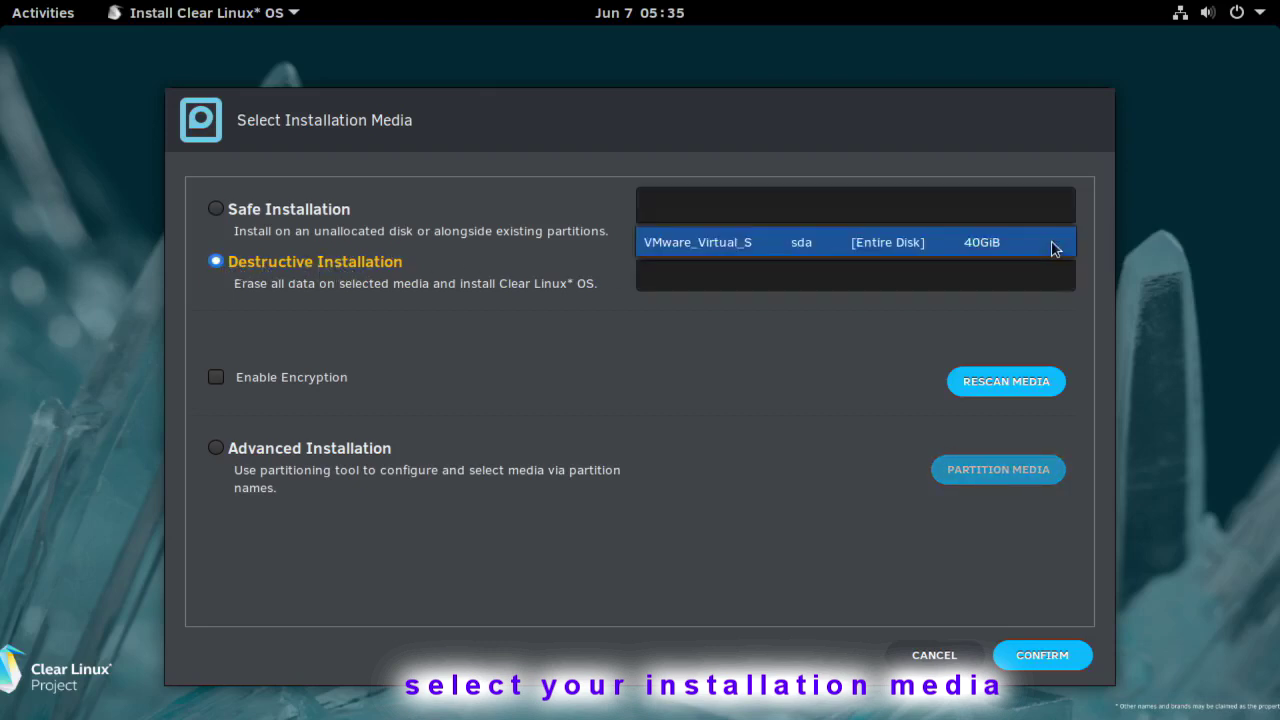
pyautogui.click(790, 244)
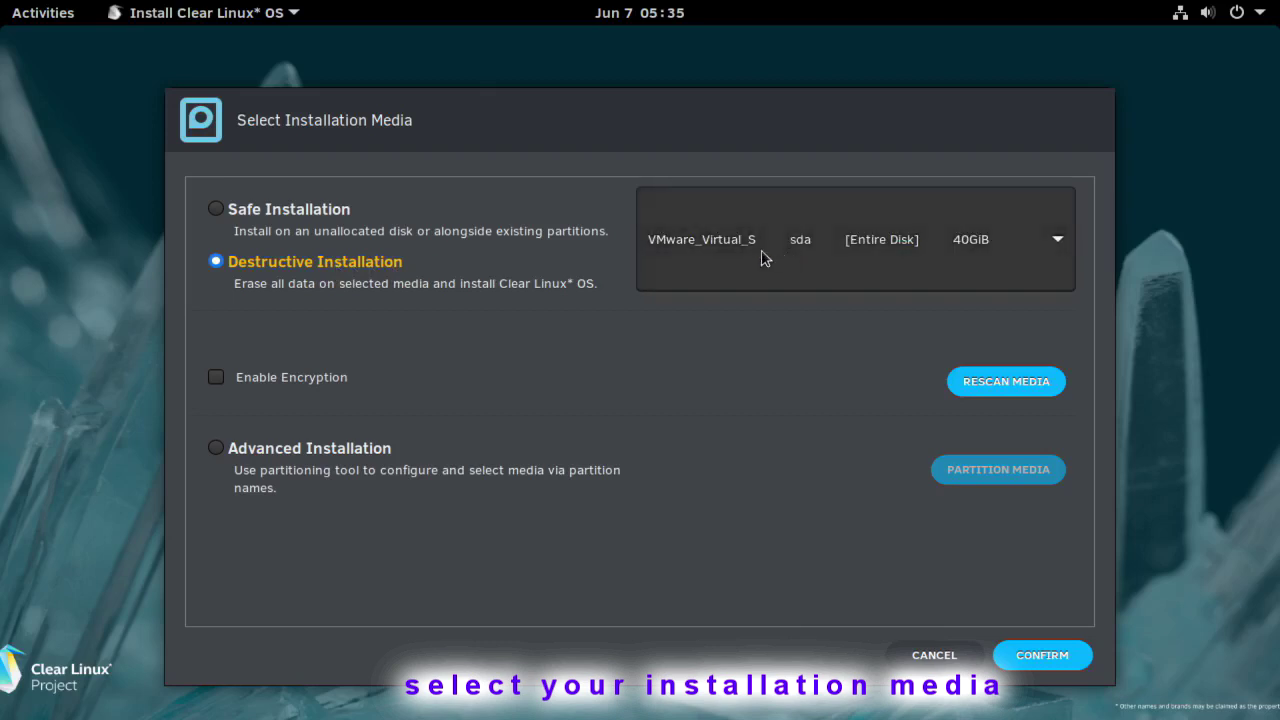
pyautogui.click(215, 449)
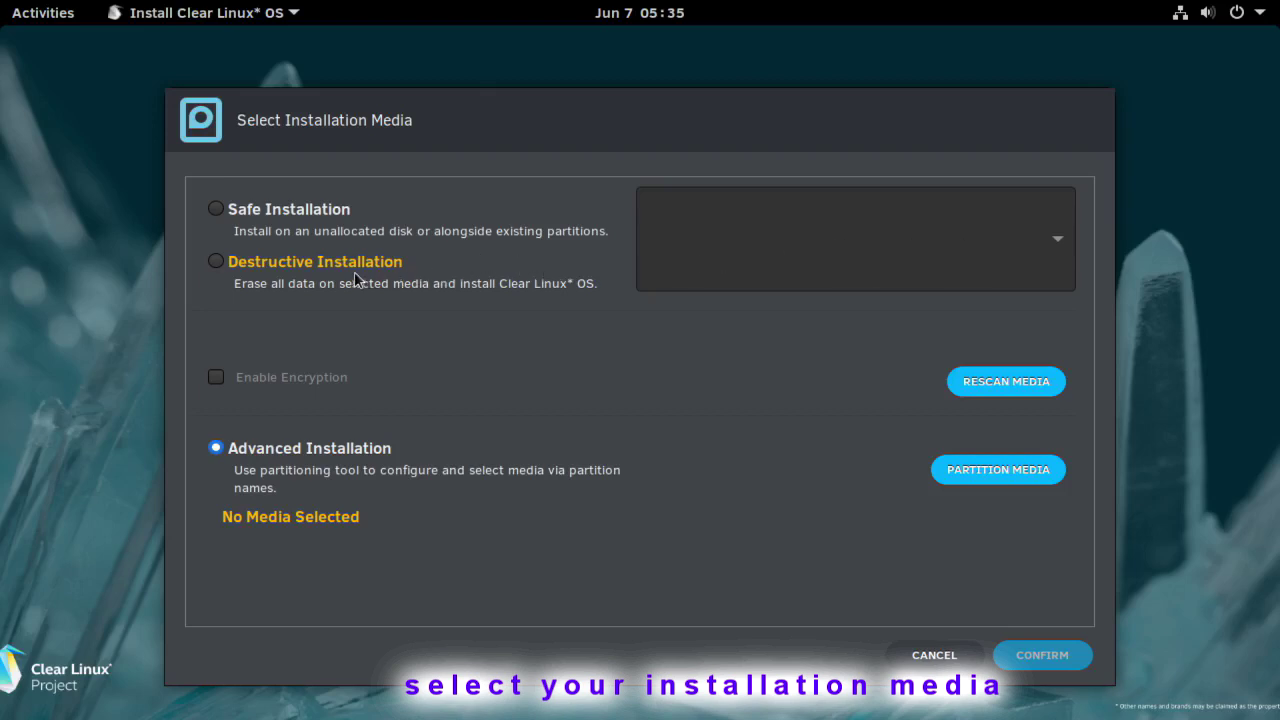
pyautogui.click(216, 262)
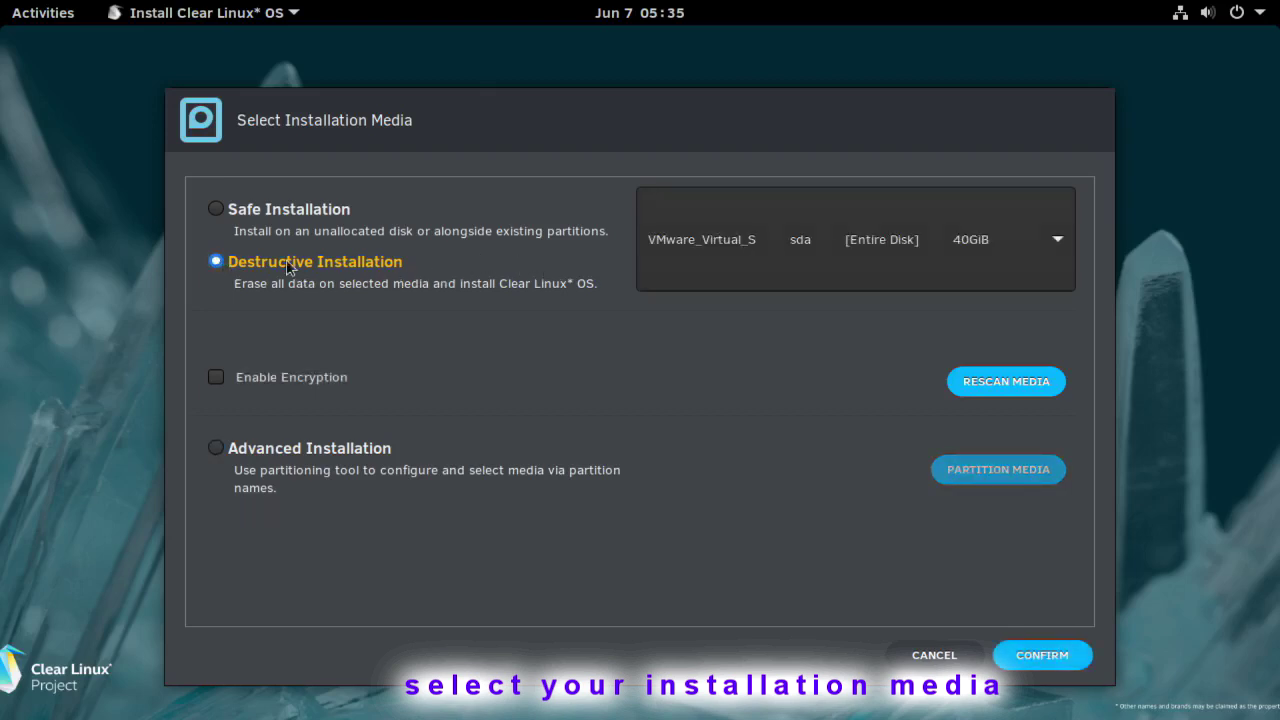
pyautogui.click(863, 250)
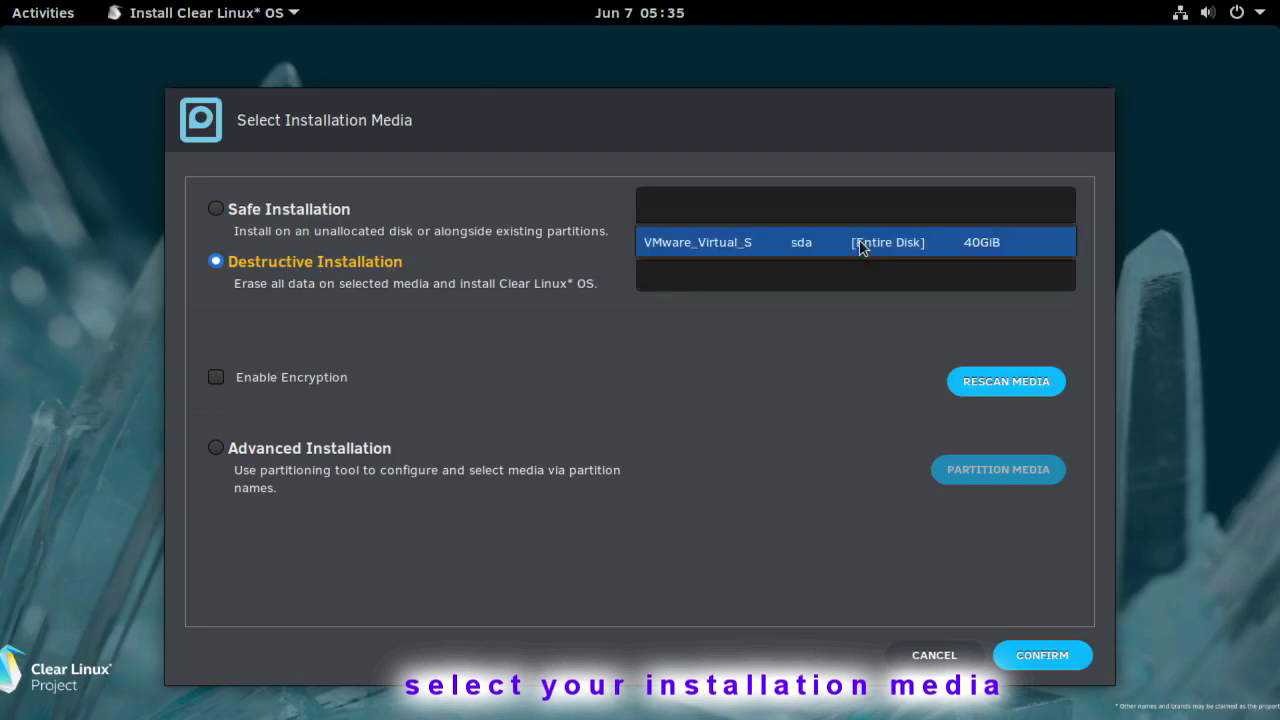
pyautogui.click(1053, 660)
pyautogui.click(1053, 660)
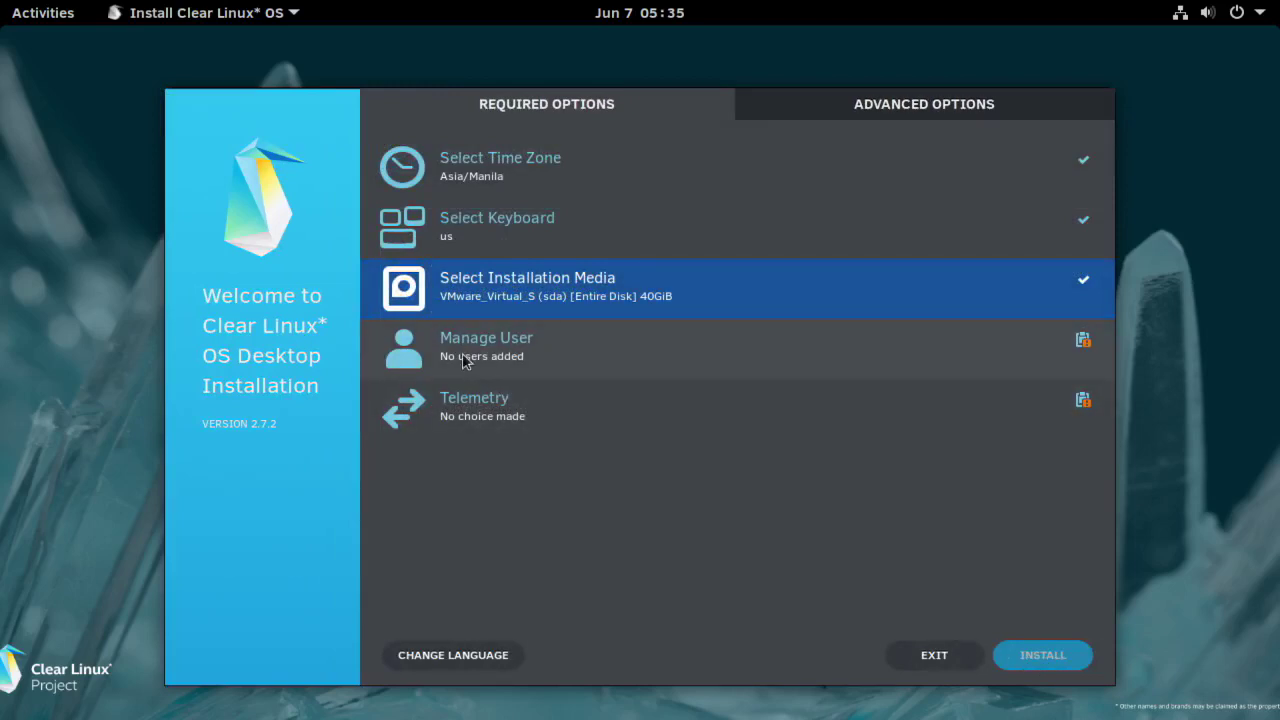
# Create the administrator account by filling in the user name, login, password and password confirmation, and confirm it
pyautogui.click(492, 352)
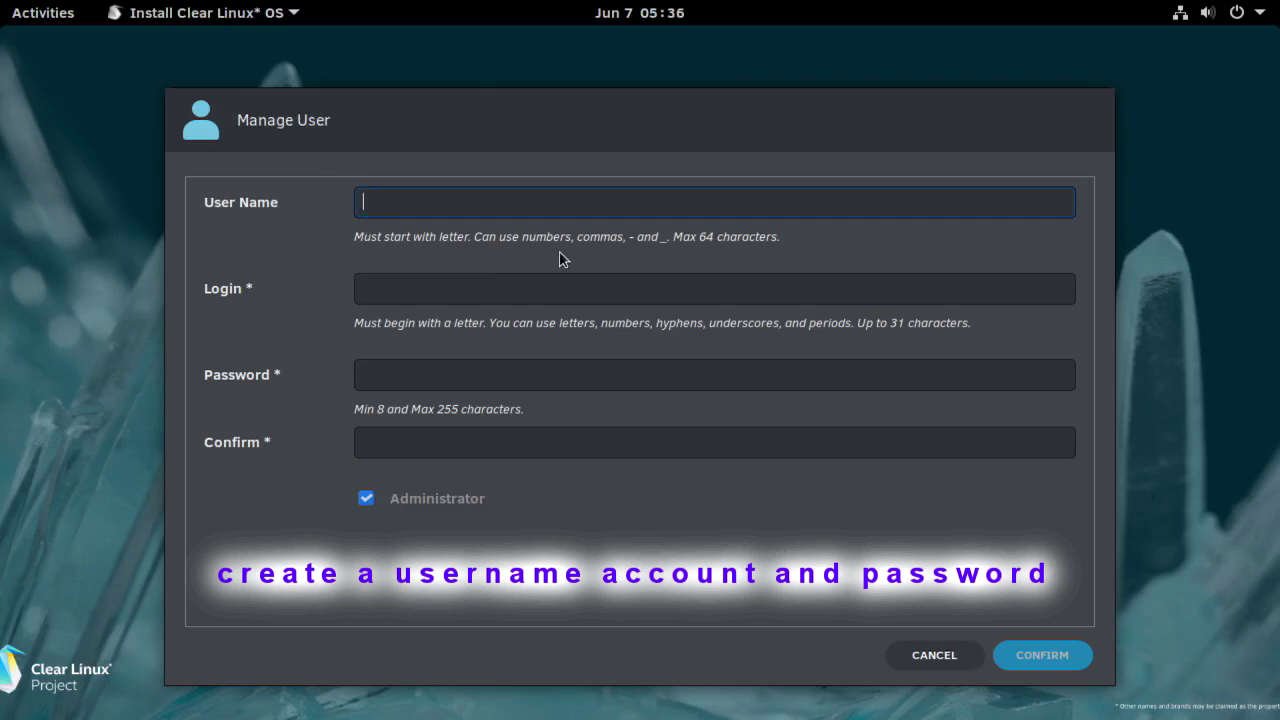
pyautogui.write('rhesus')
pyautogui.press('Tab')
pyautogui.write('rhesus')
pyautogui.press('Tab')
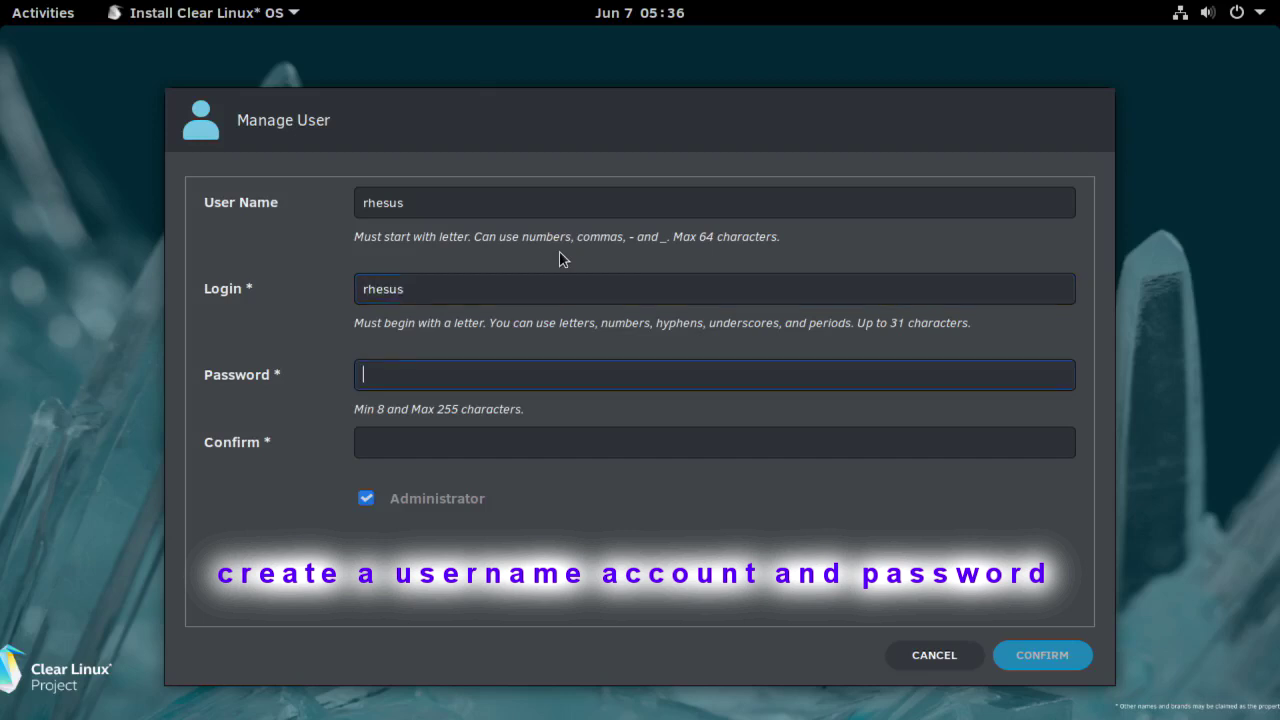
pyautogui.write('••••••••••••')
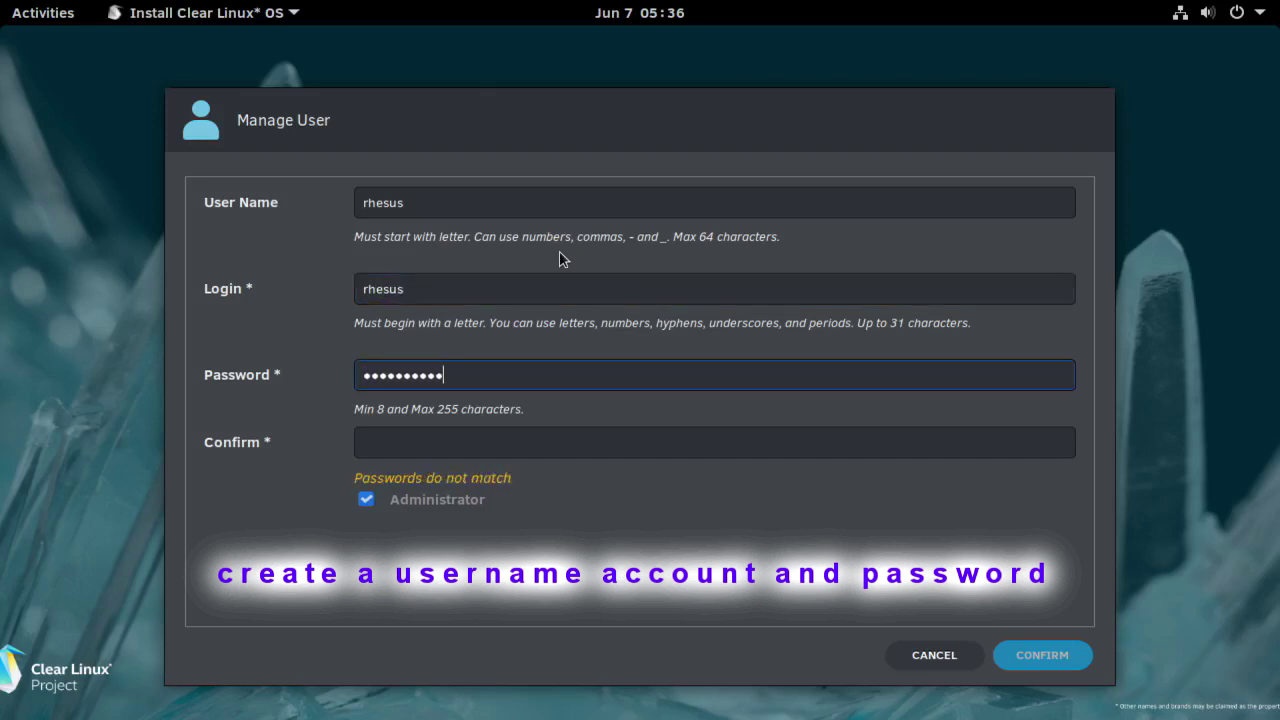
pyautogui.write('•')
pyautogui.press('Tab')
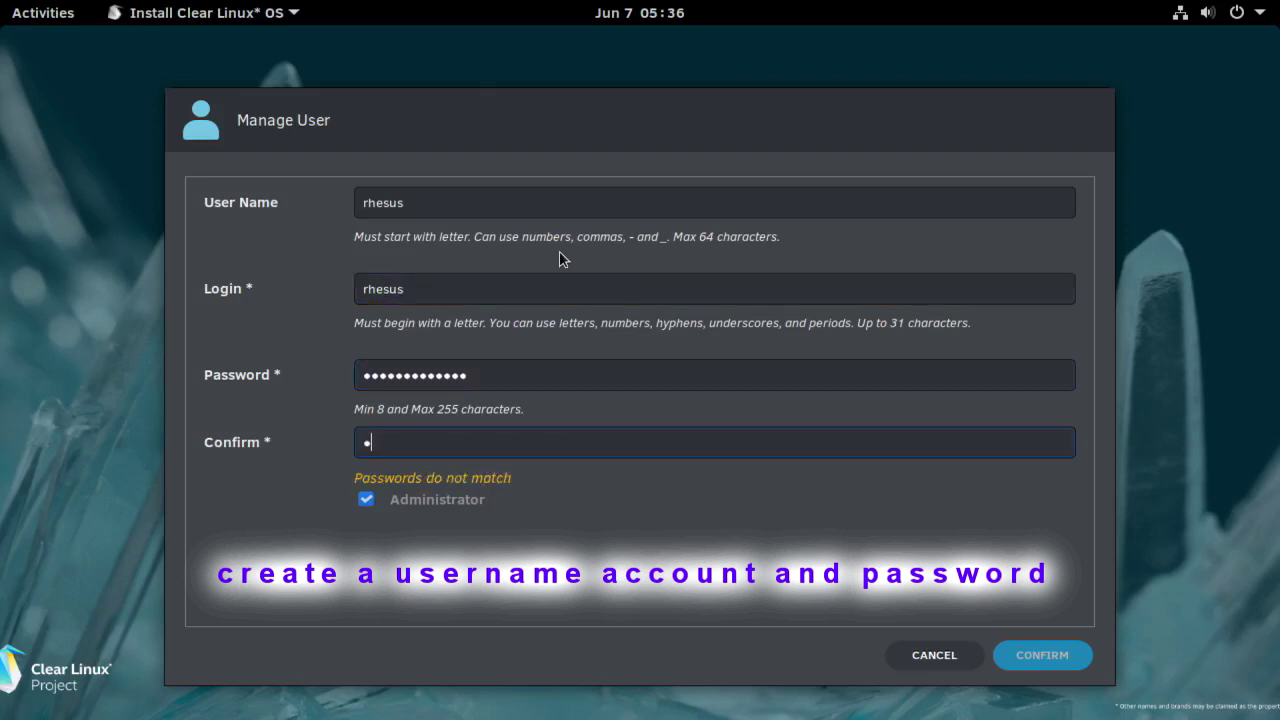
pyautogui.write('•••••••••••••')
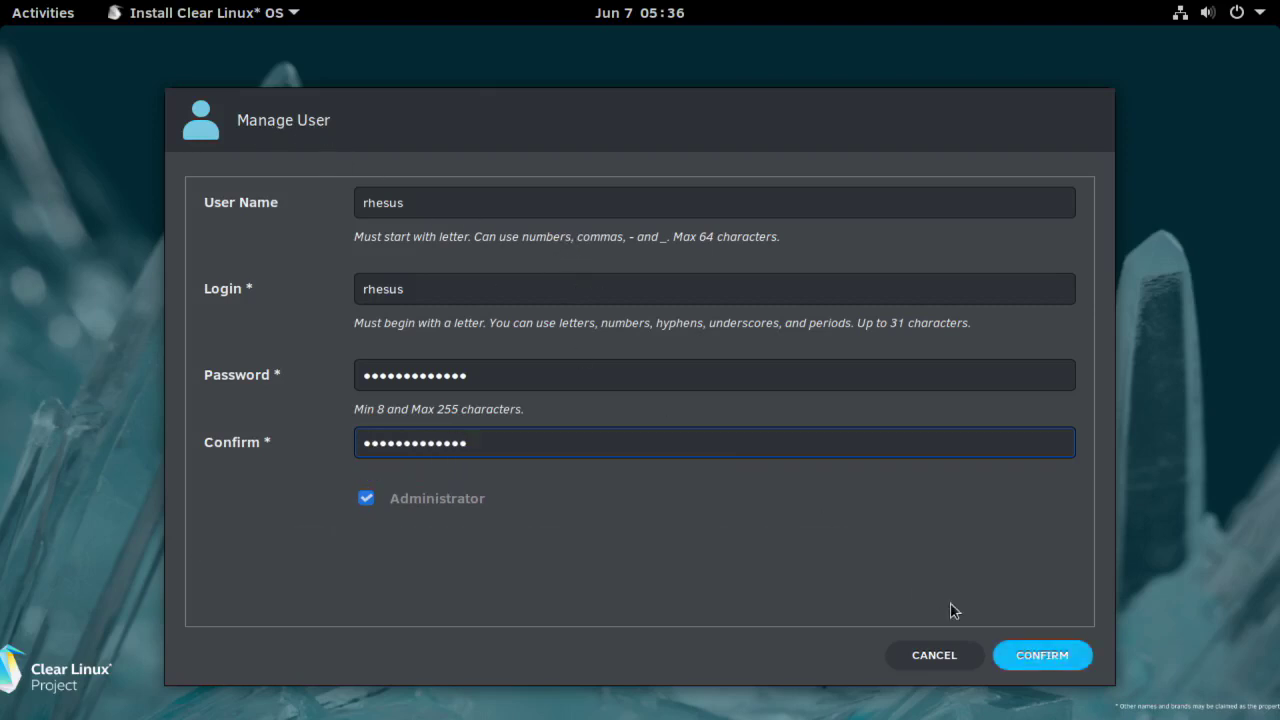
pyautogui.click(1046, 656)
# Enable telemetry so Clear Linux OS can collect anonymized system data and usage statistics
pyautogui.click(481, 416)
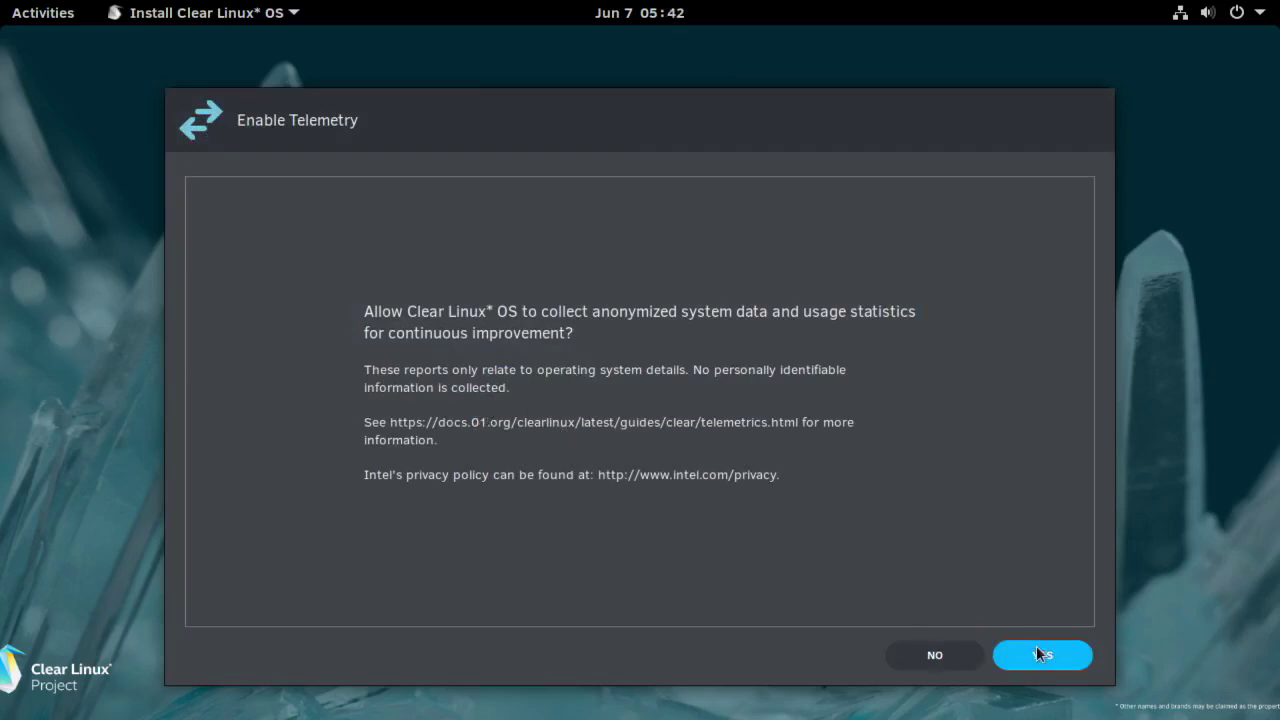
pyautogui.click(1036, 653)
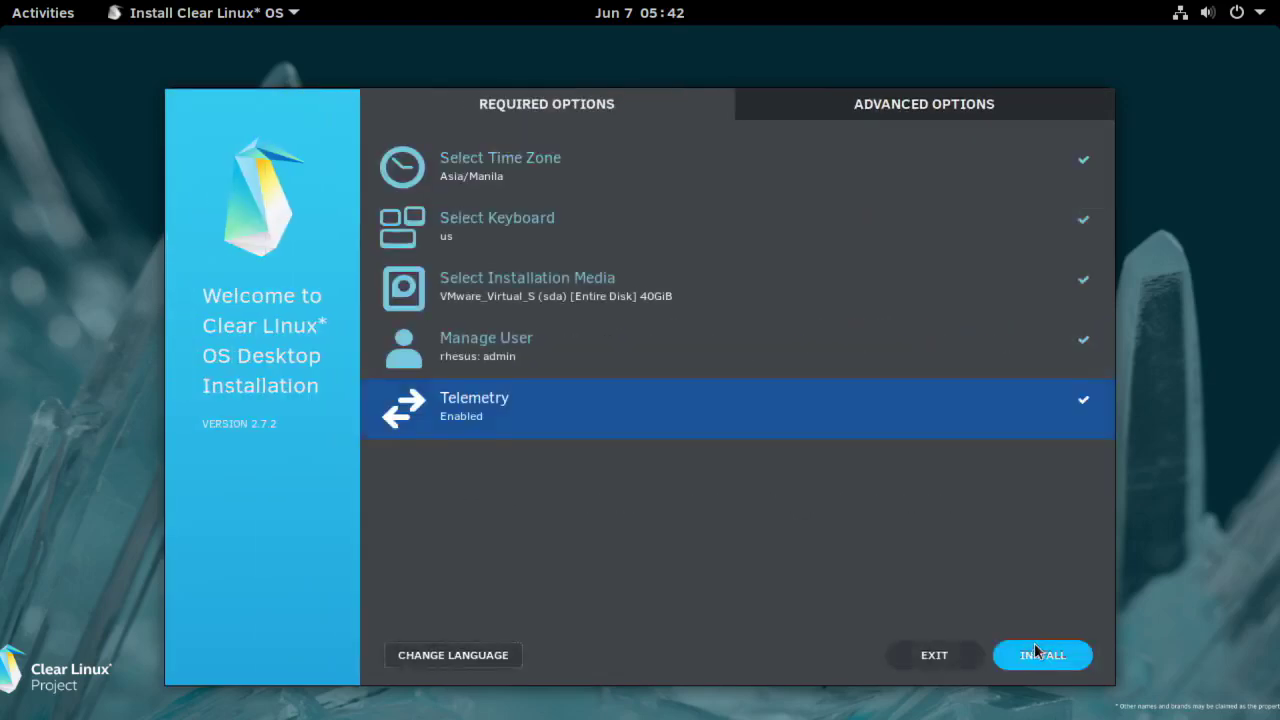
# Look through the additional bundles and the hostname setting in the advanced options, cancelling out of each without changes
pyautogui.click(910, 108)
pyautogui.click(434, 164)
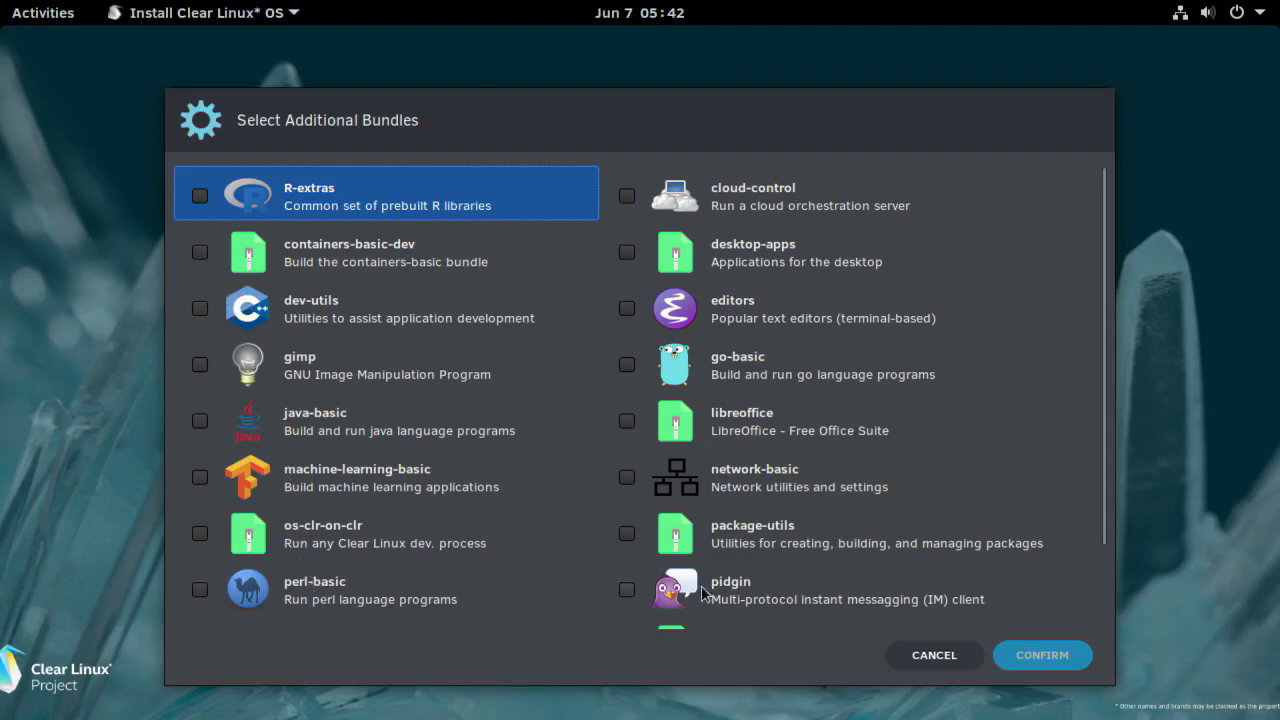
pyautogui.moveTo(1105, 459); pyautogui.dragTo(1108, 565)
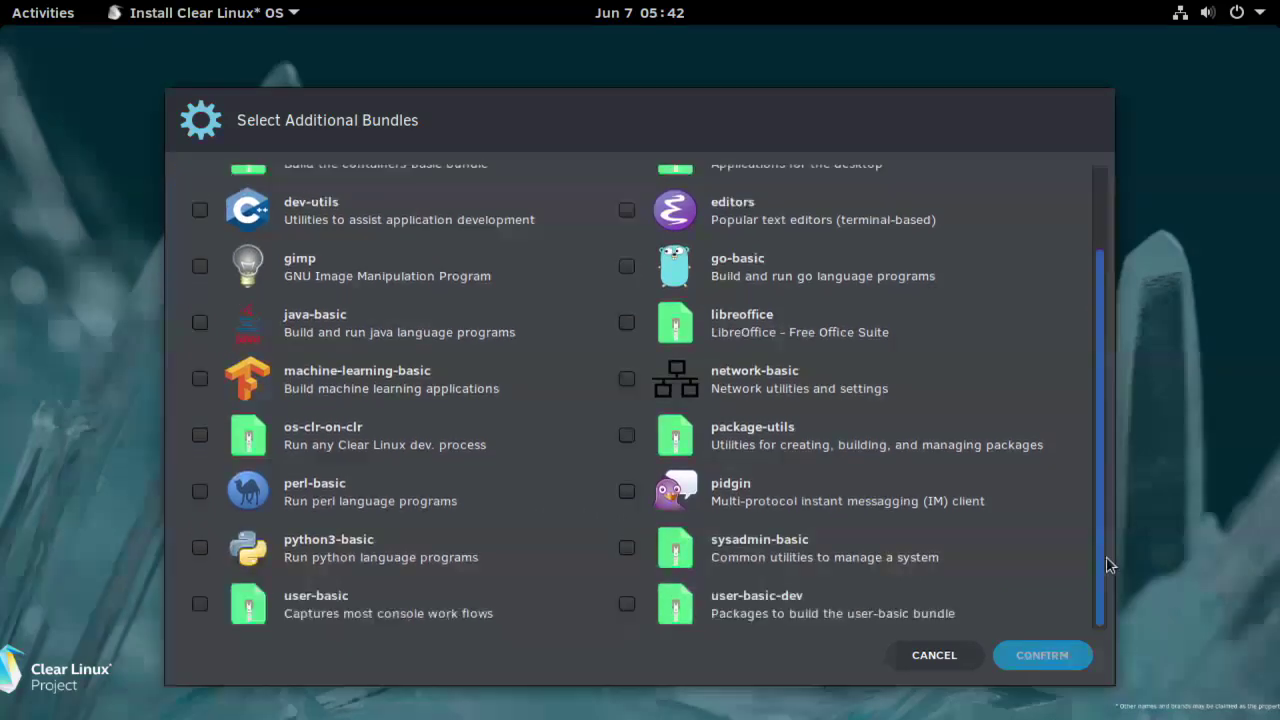
pyautogui.click(952, 664)
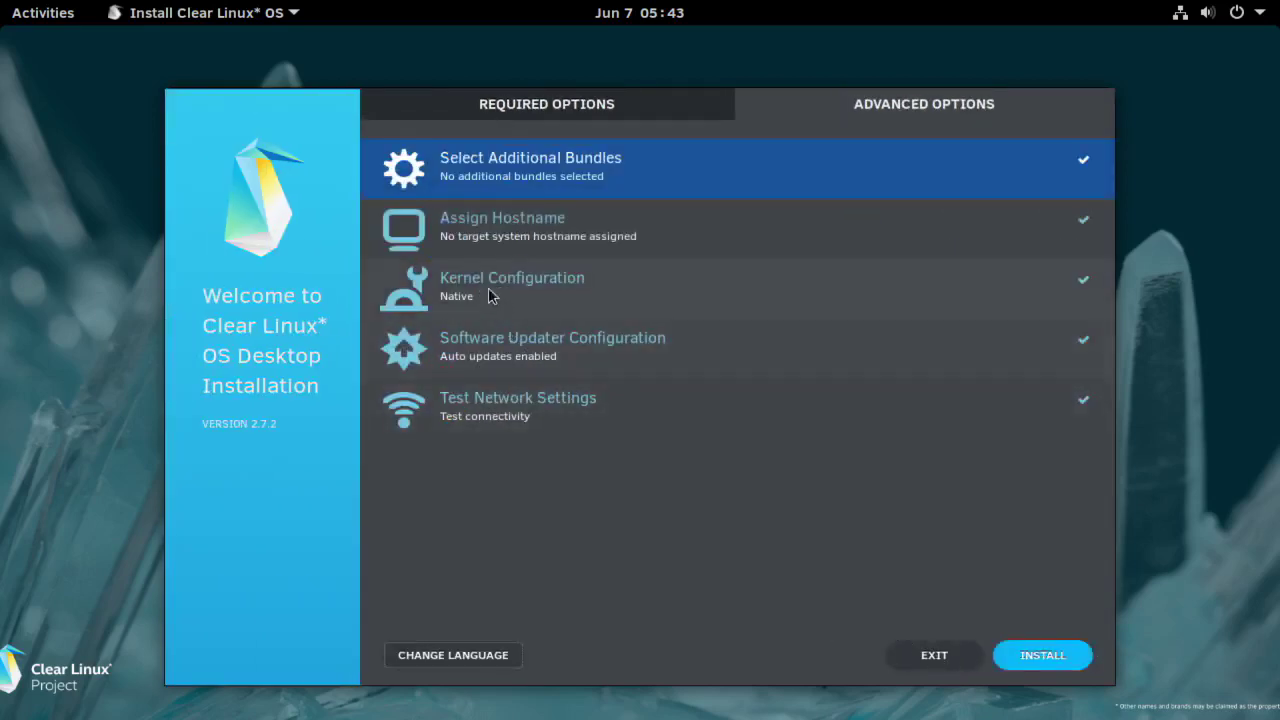
pyautogui.click(456, 226)
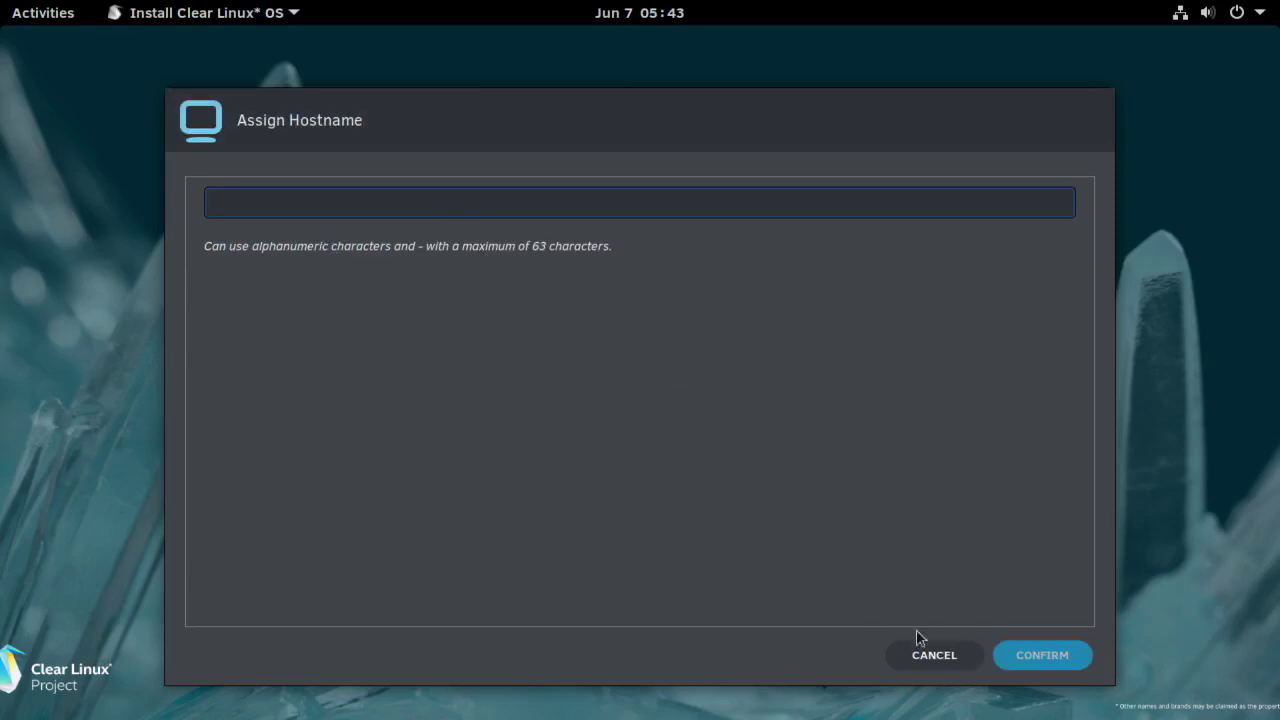
pyautogui.click(941, 657)
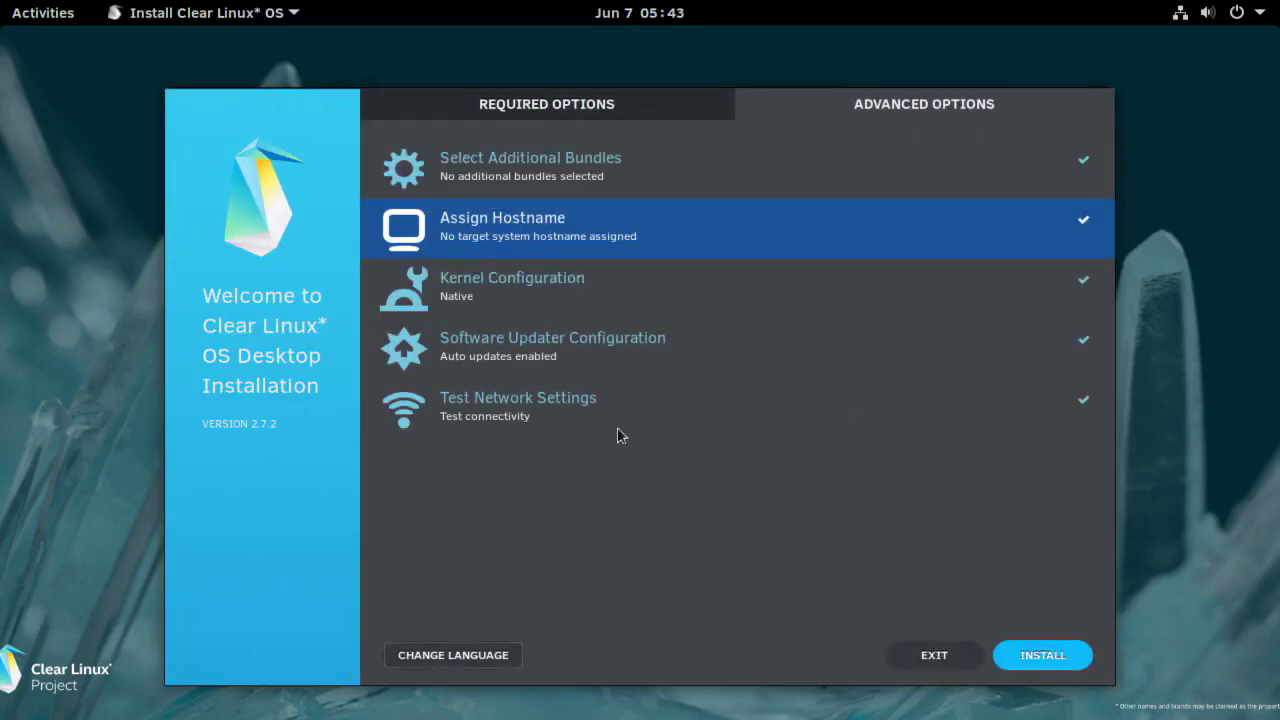
# Confirm the Native (default) kernel and keep Enable Auto Updates selected in the software updater configuration
pyautogui.click(461, 290)
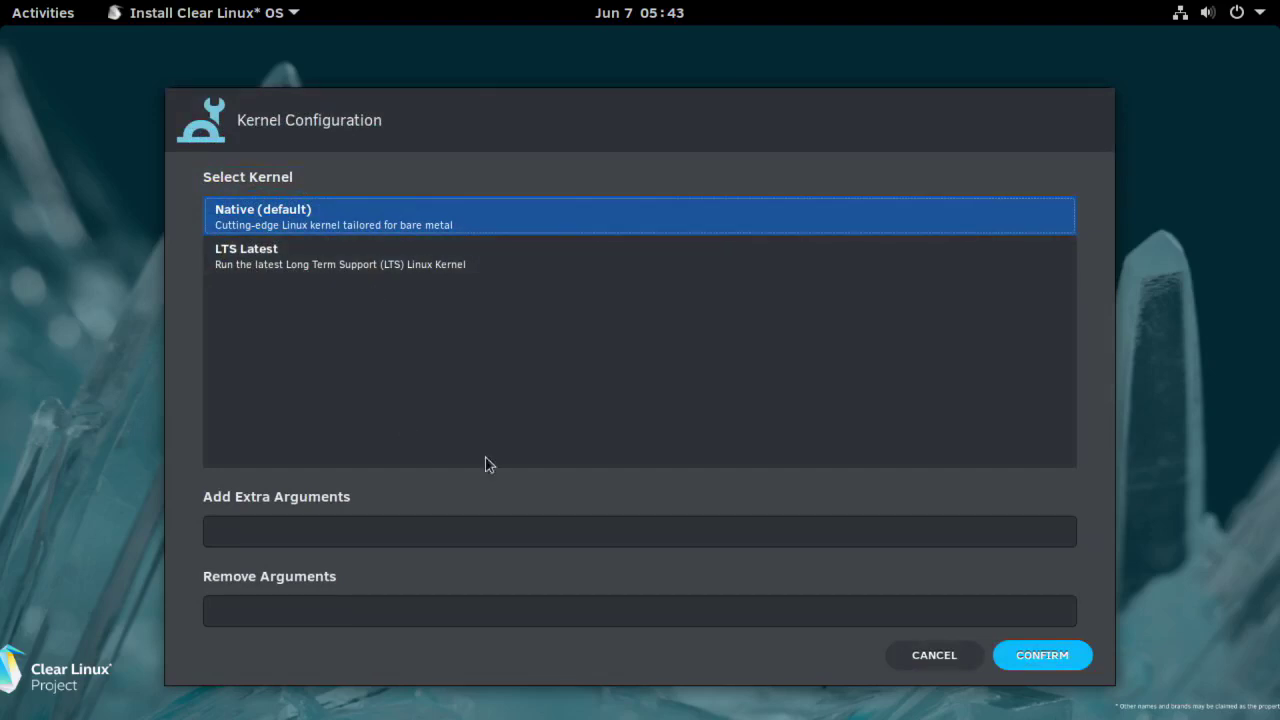
pyautogui.click(1042, 656)
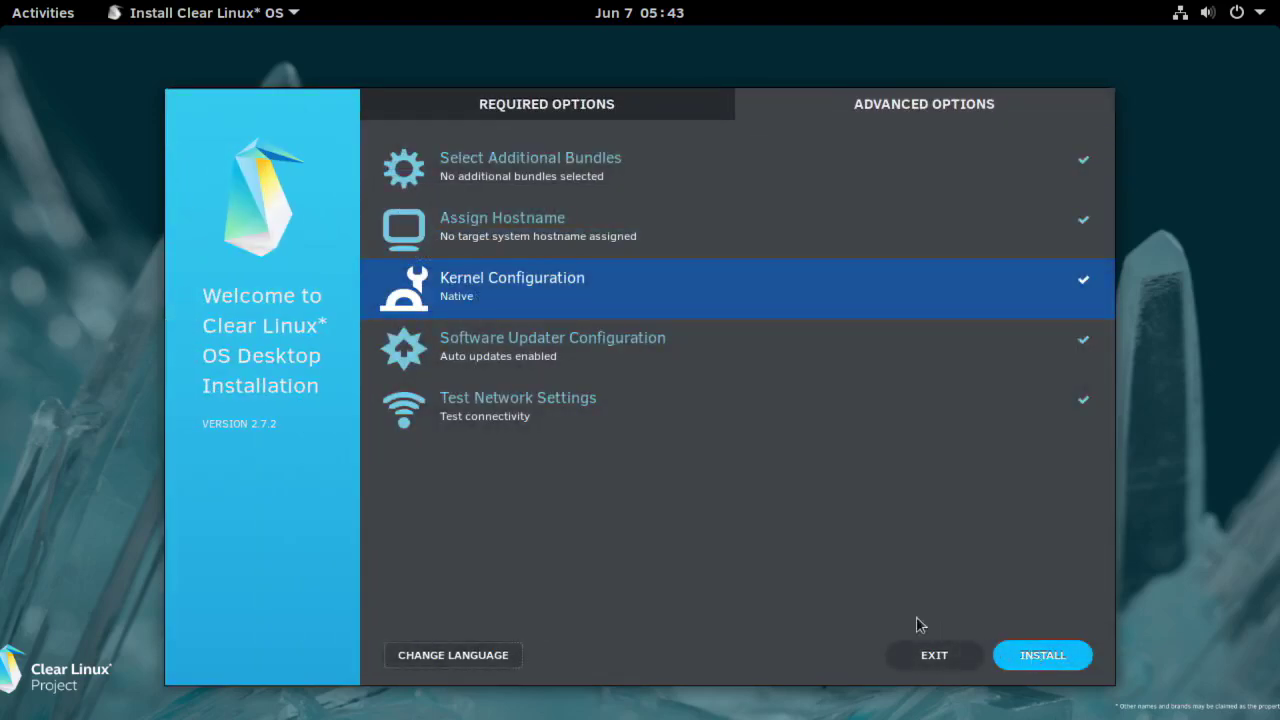
pyautogui.click(452, 346)
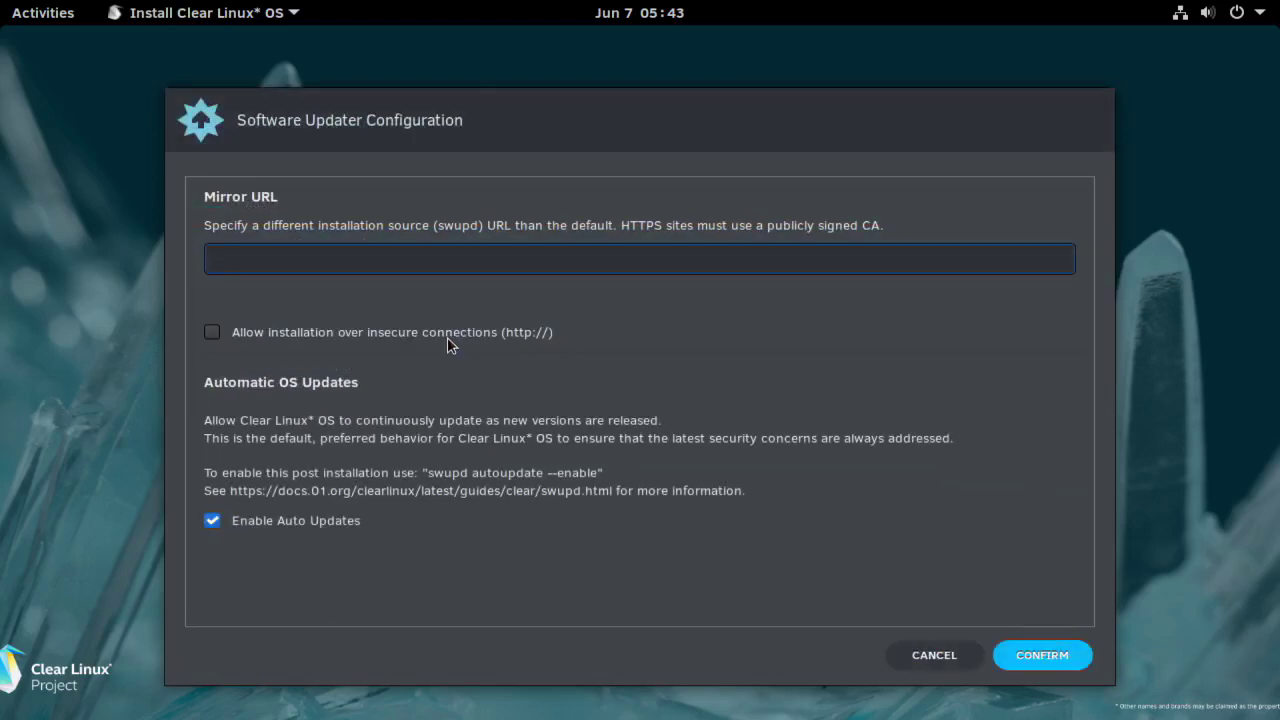
pyautogui.click(1043, 664)
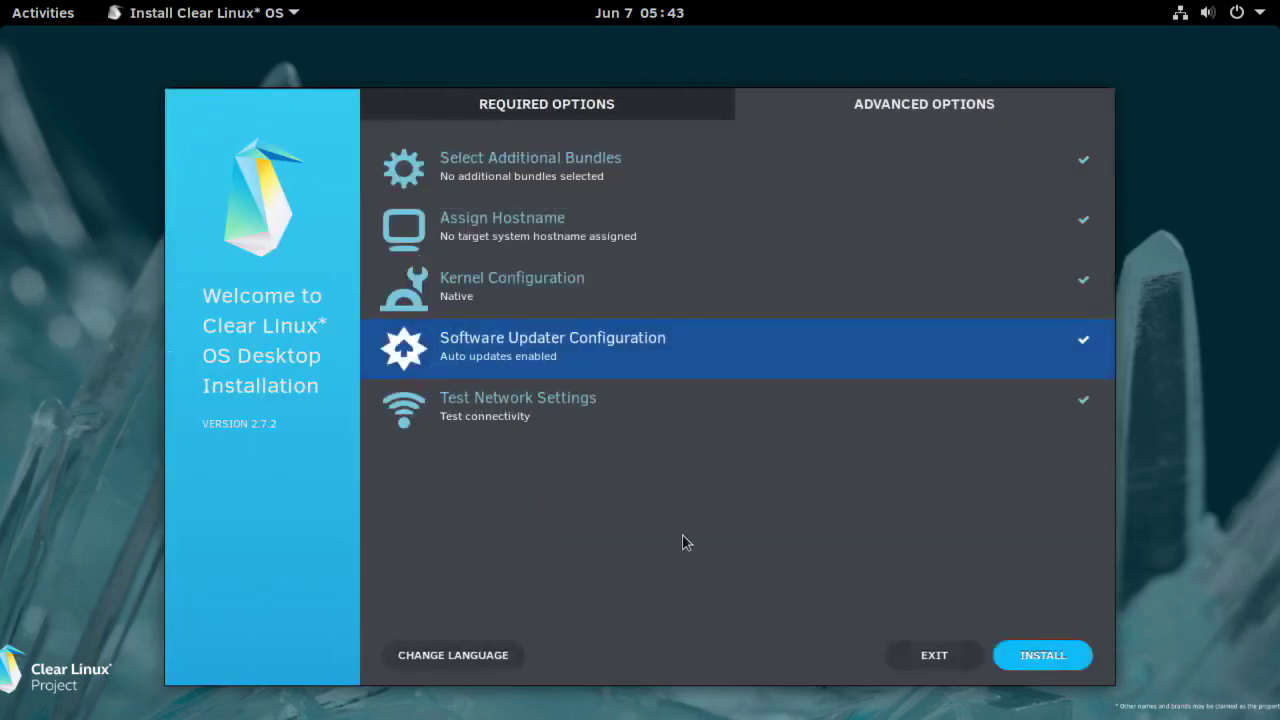
# Test the network connectivity and dismiss the test dialog
pyautogui.click(491, 406)
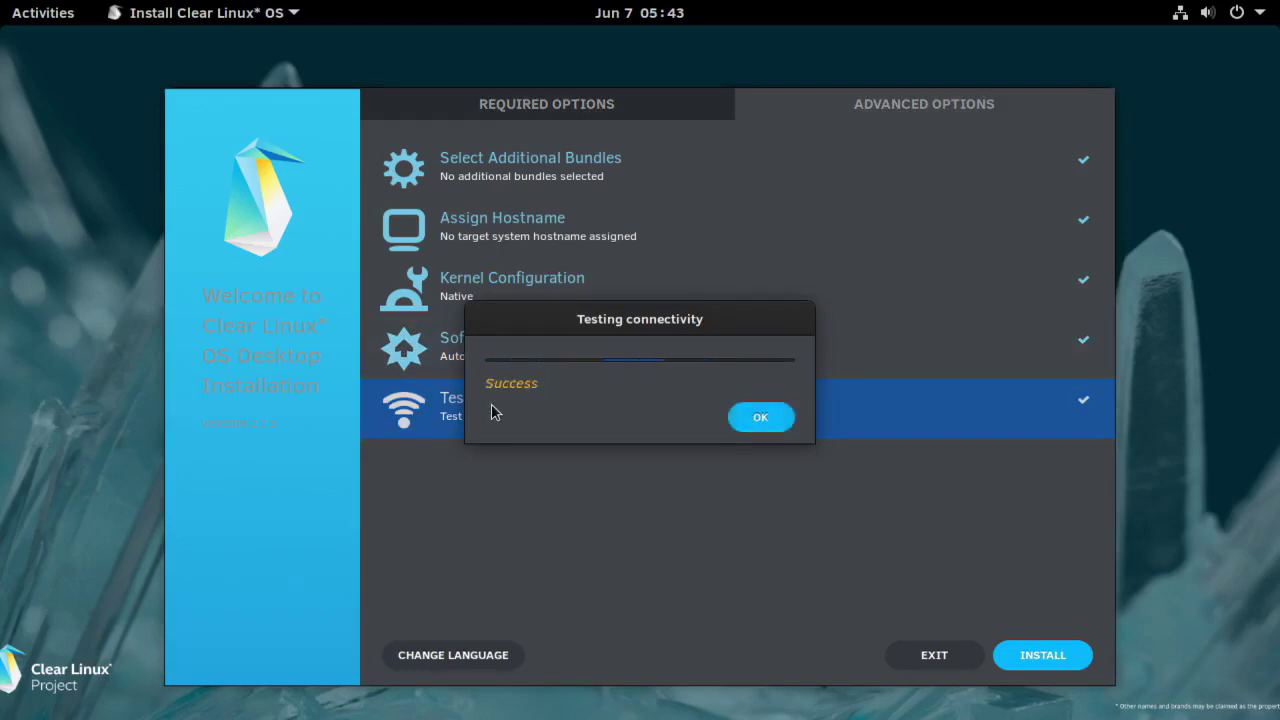
pyautogui.click(742, 425)
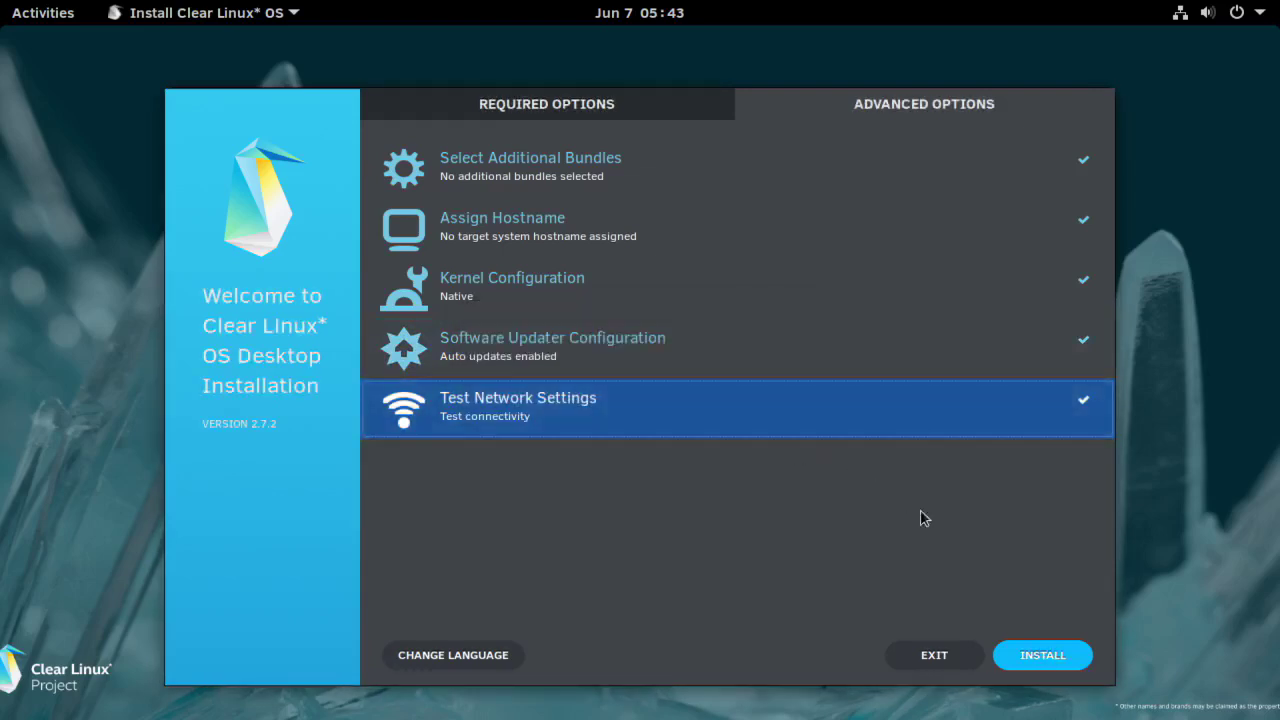
# Start the Clear Linux OS installation, confirm erasing /dev/sda, and exit the installer once the installation steps are complete
pyautogui.click(1042, 655)
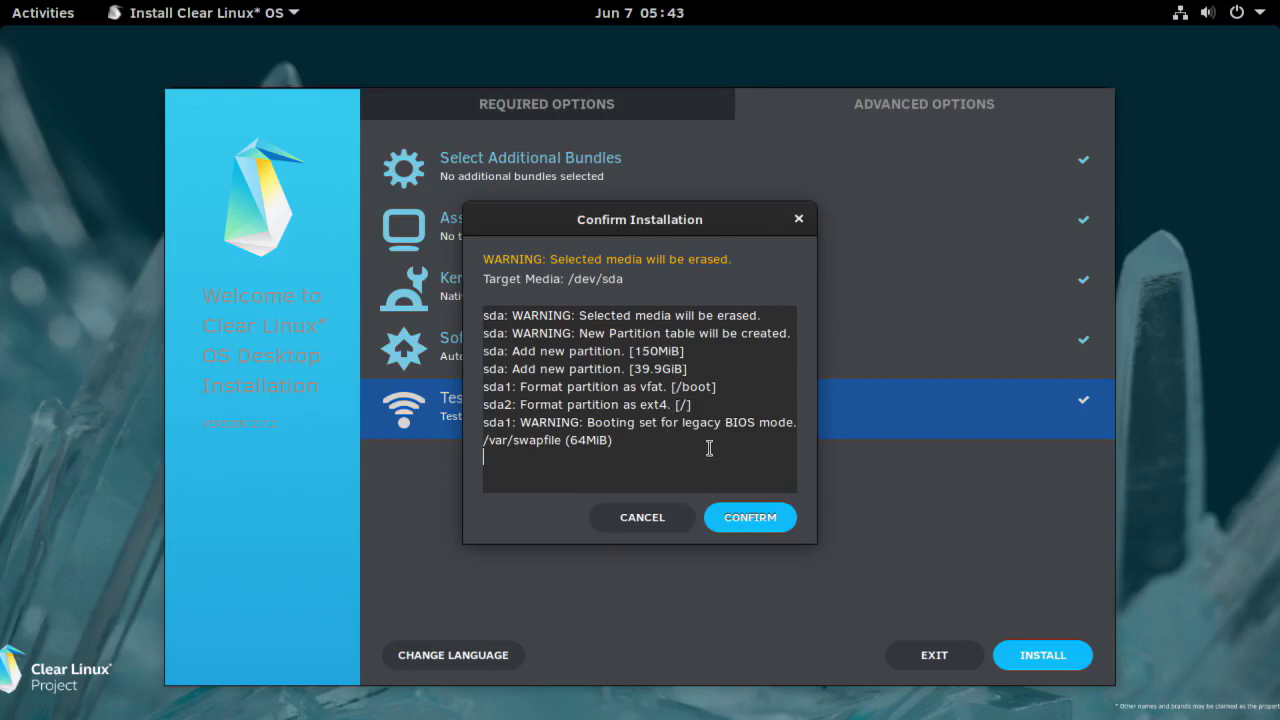
pyautogui.click(762, 521)
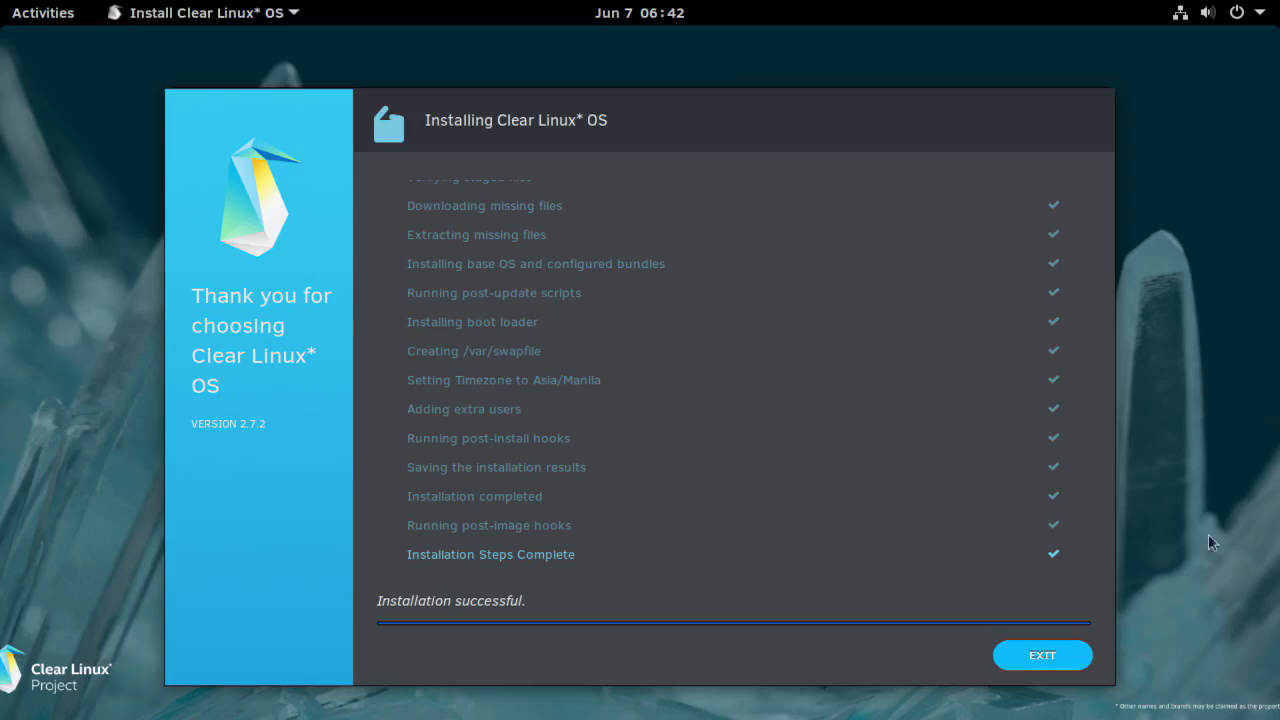
pyautogui.click(1070, 664)
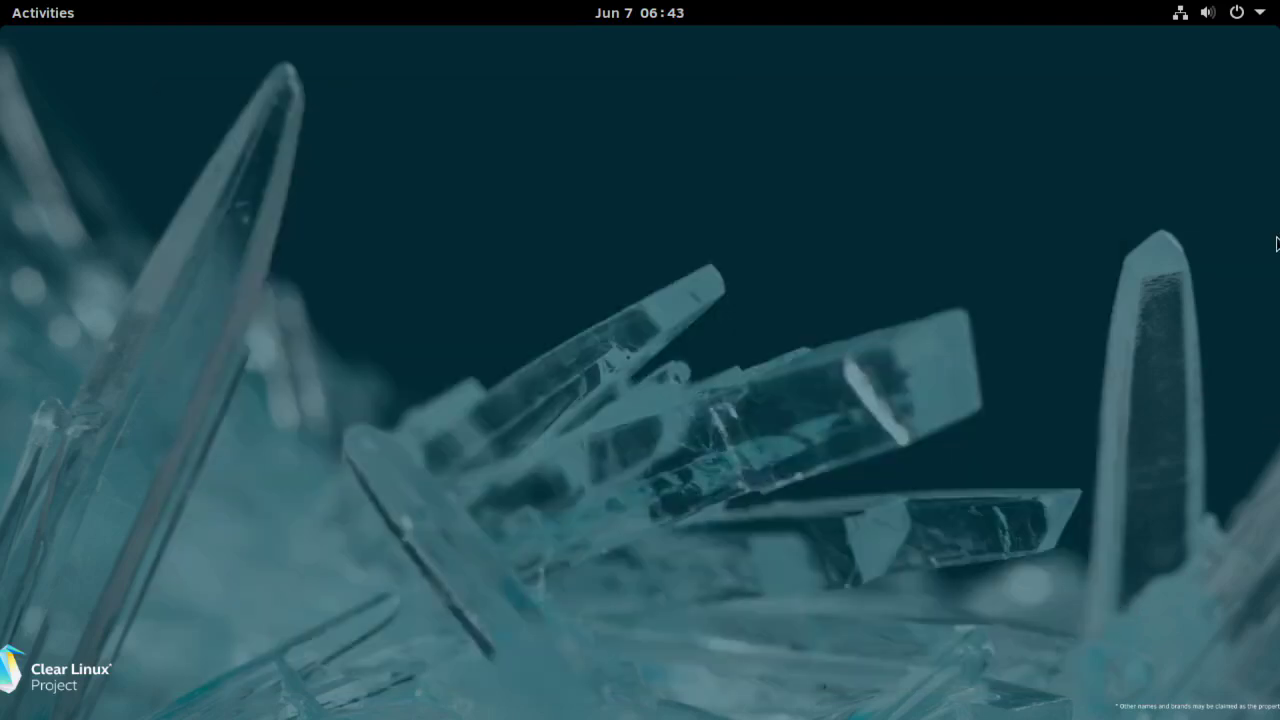
# Raise the system volume to its maximum and restart the computer from the live desktop
pyautogui.click(1260, 30)
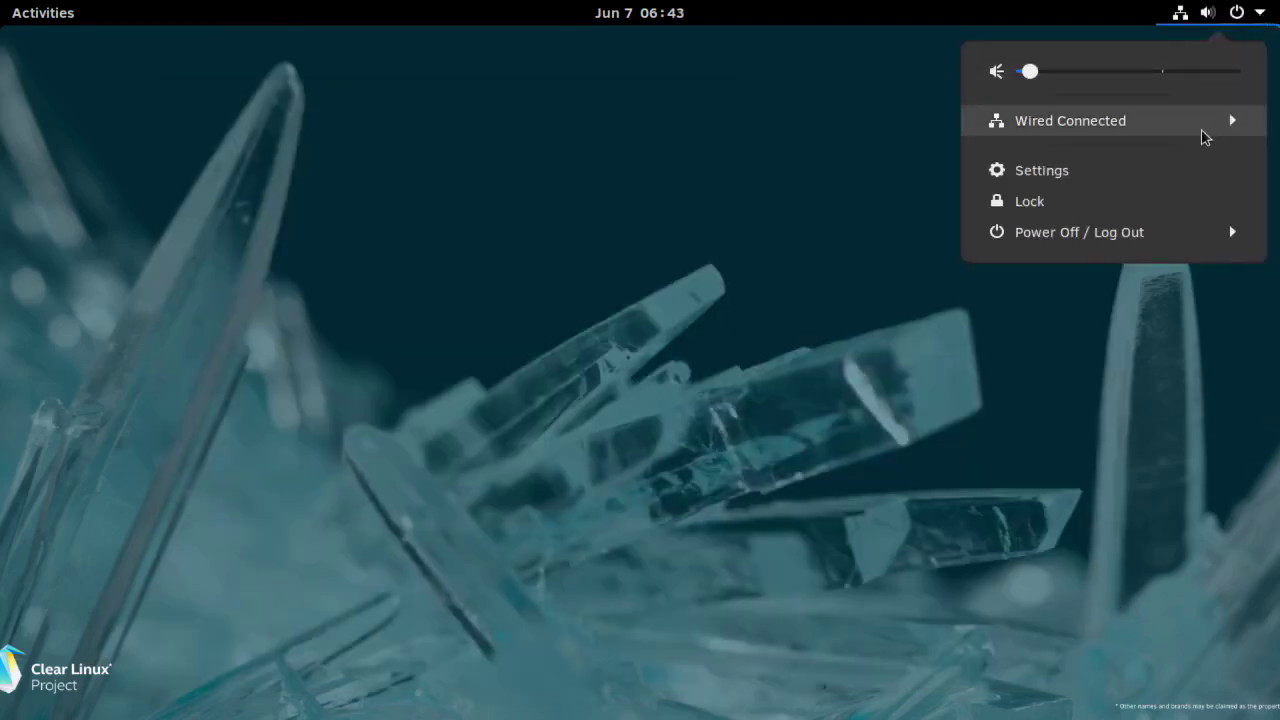
pyautogui.moveTo(1029, 72); pyautogui.dragTo(1243, 106)
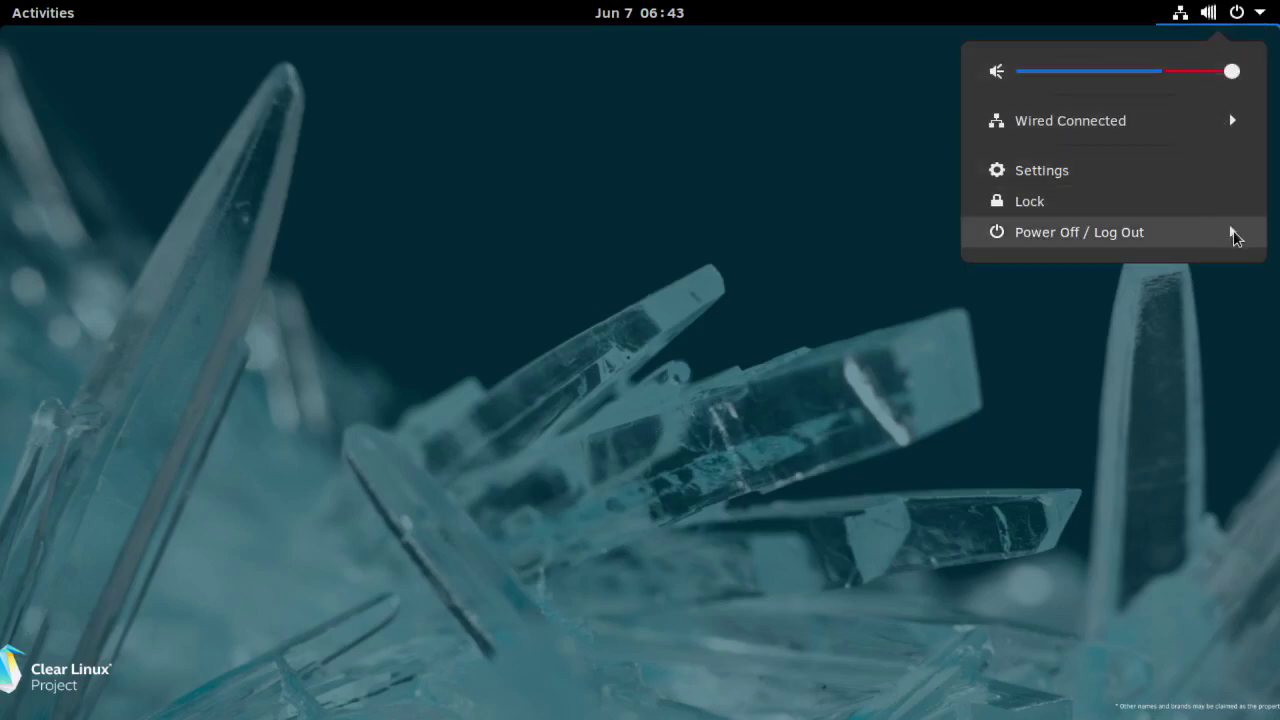
pyautogui.click(1066, 236)
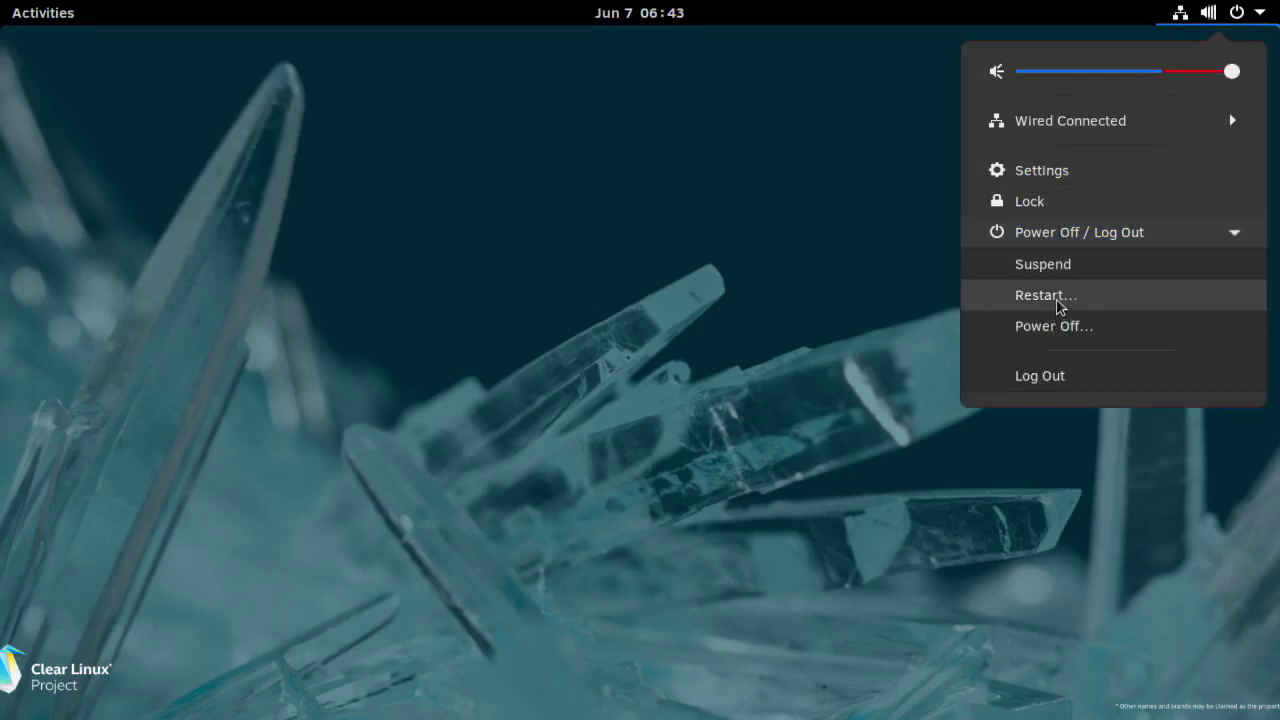
pyautogui.click(1060, 300)
pyautogui.click(754, 426)
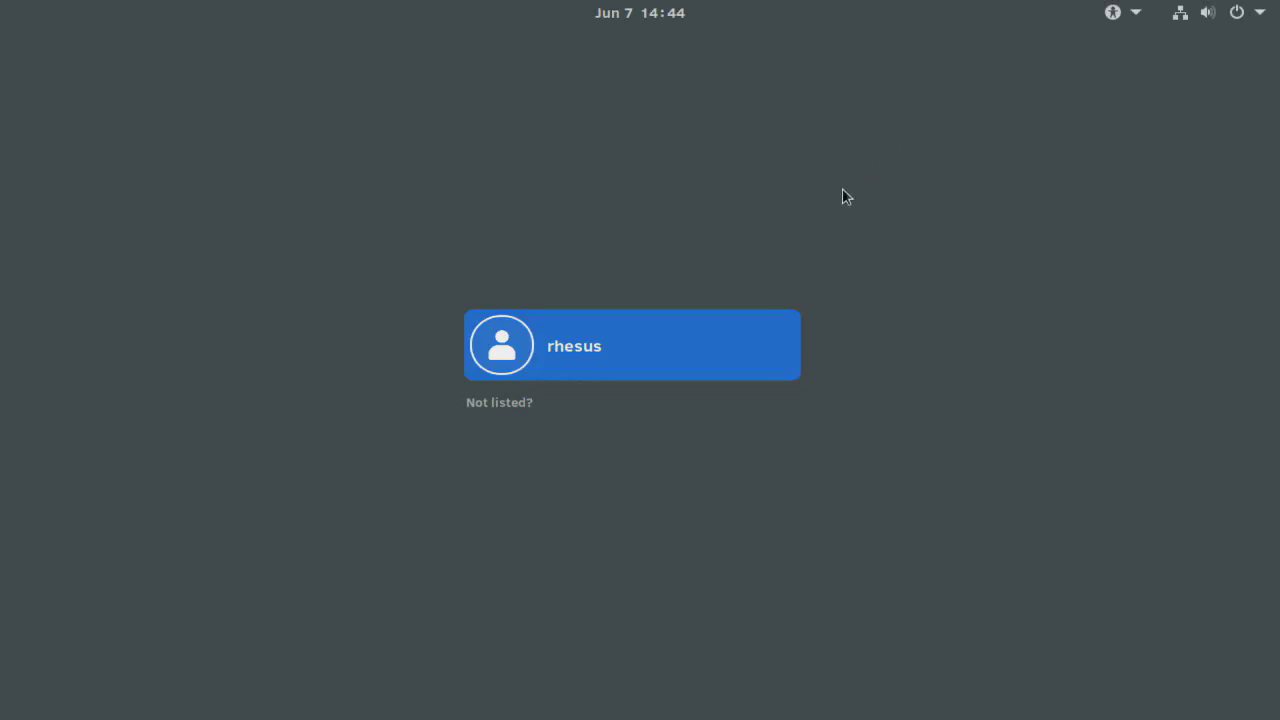
# Log in to the installed system by selecting the listed user account and entering its account password
pyautogui.click(600, 354)
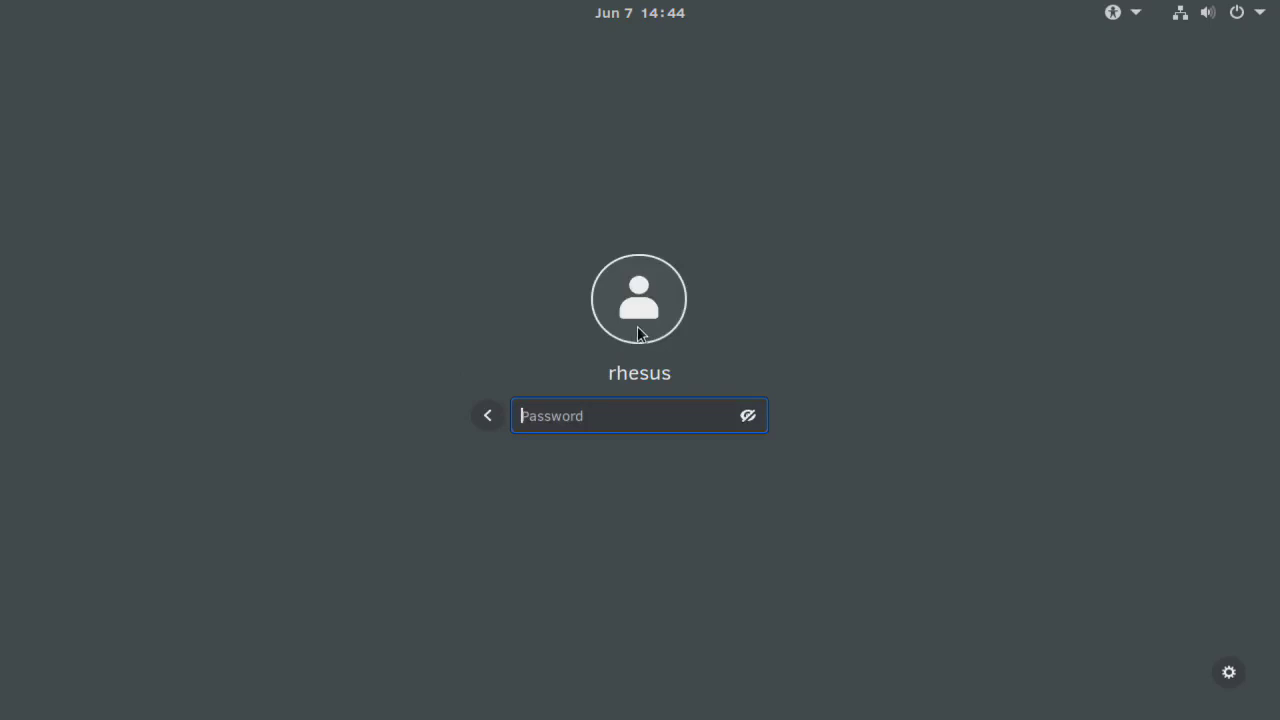
pyautogui.write('•••••••••••••')
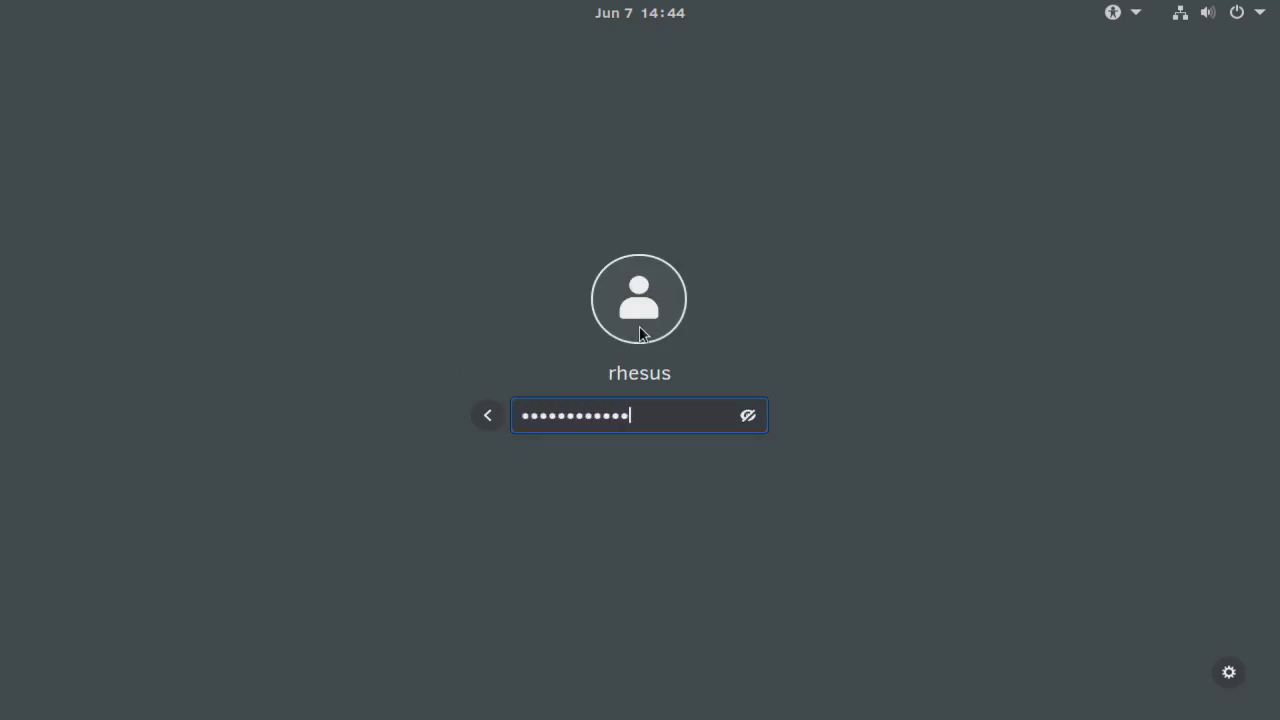
pyautogui.press('Return')
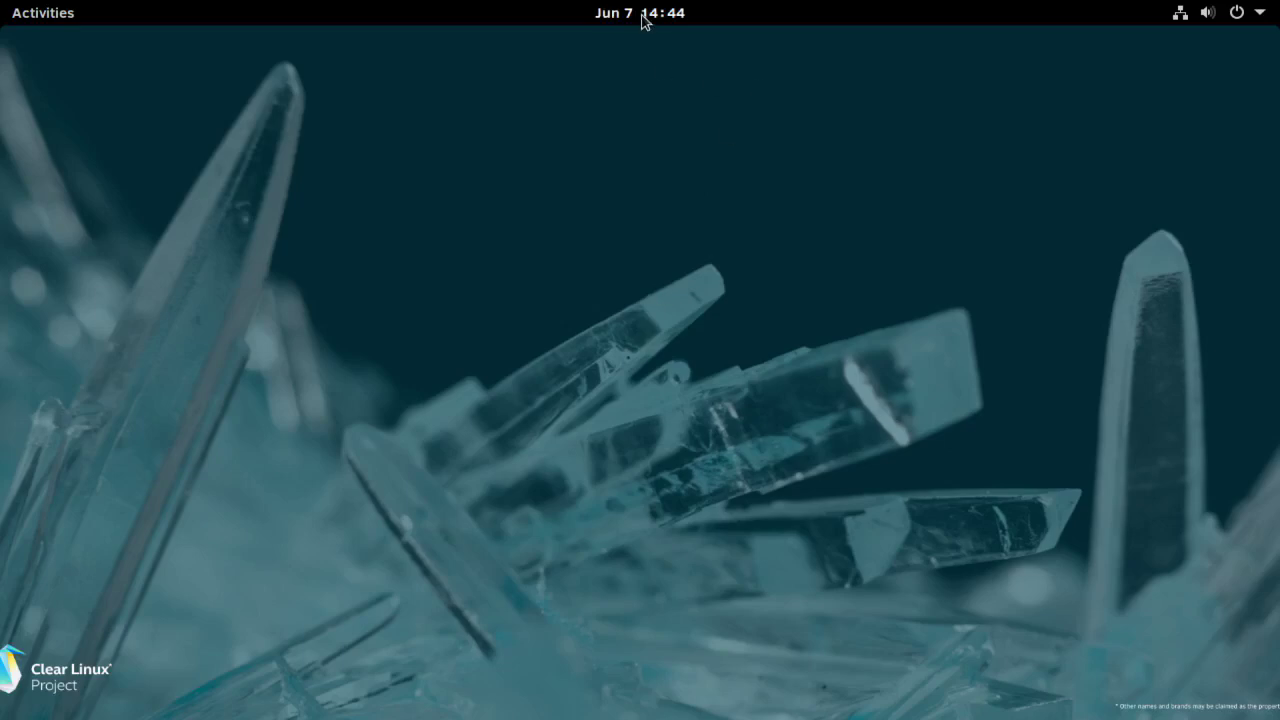
# Look over the calendar and notifications, and raise the system volume to its maximum
pyautogui.click(643, 16)
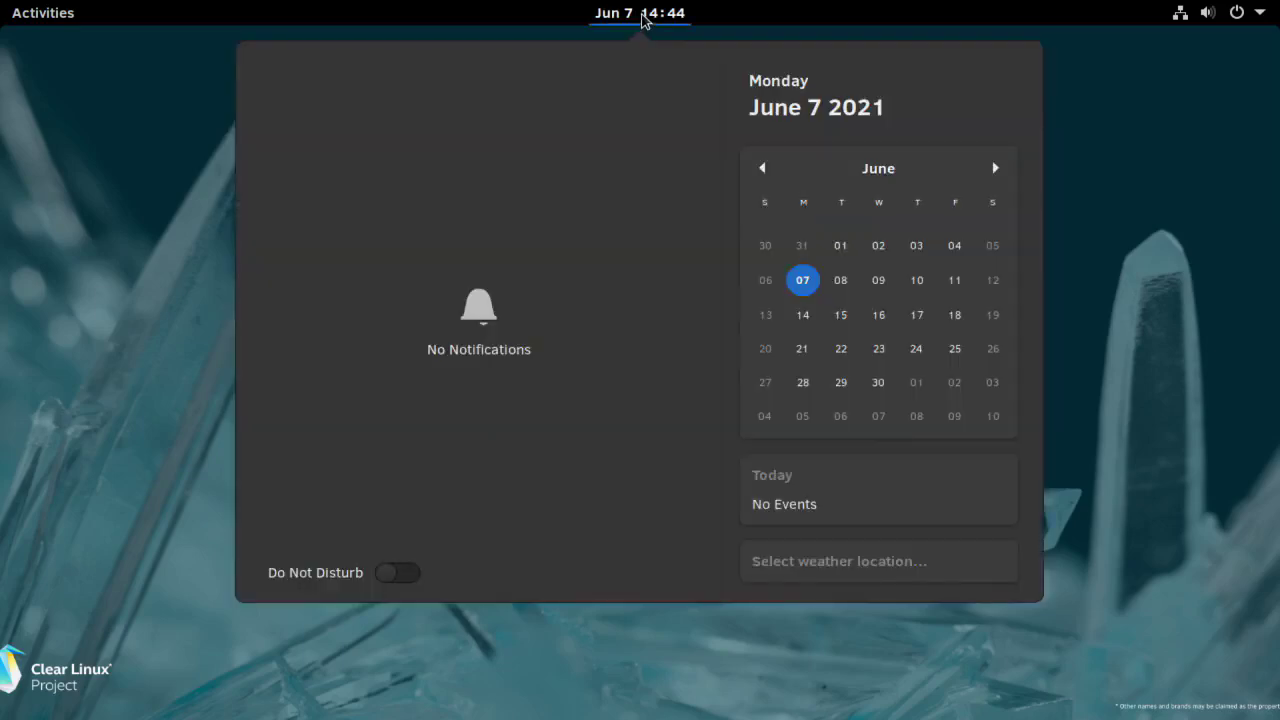
pyautogui.click(643, 16)
pyautogui.click(1186, 22)
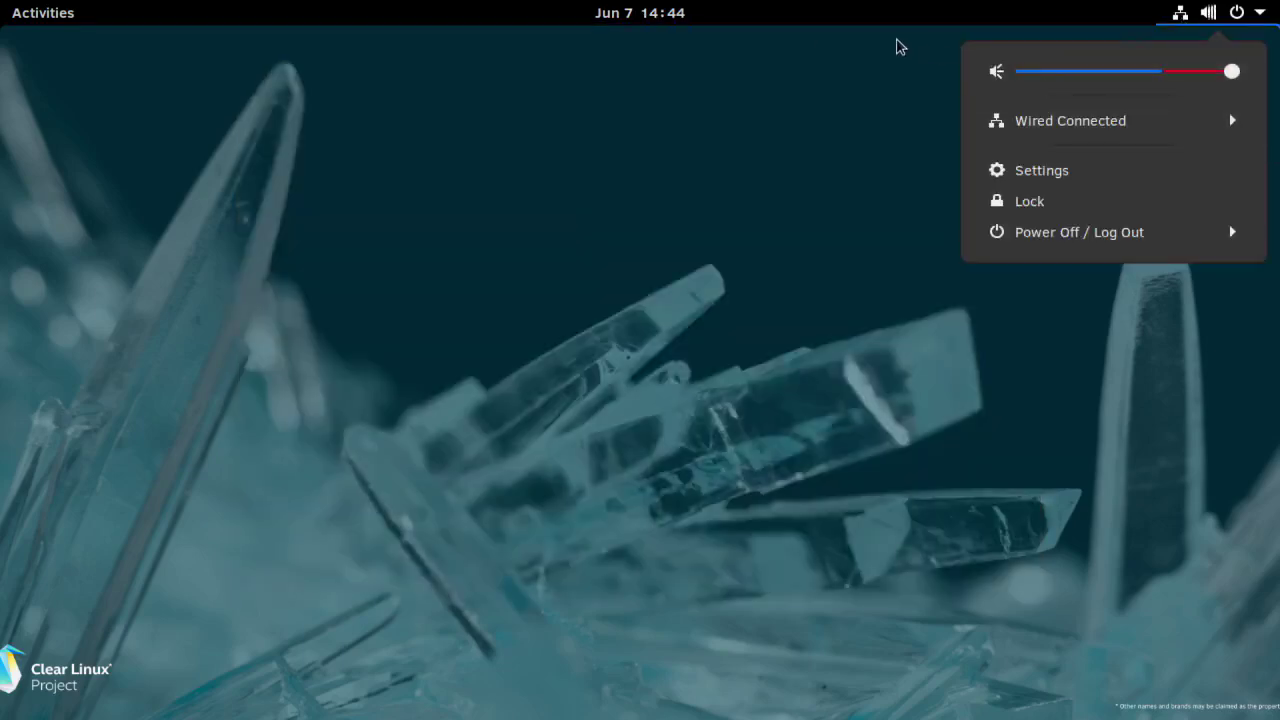
pyautogui.click(897, 46)
pyautogui.click(1262, 18)
pyautogui.click(1262, 18)
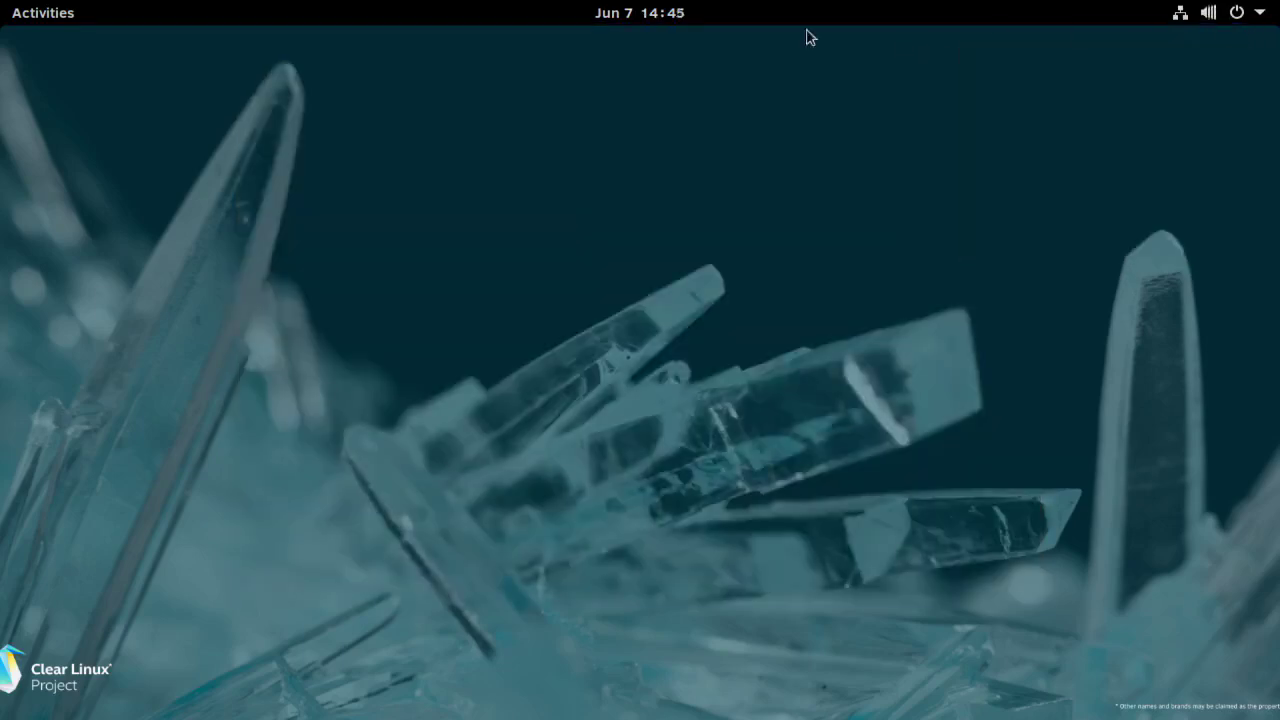
# Change the desktop background to the blue and yellow polygon wallpaper with the Clear Linux Project banner, and close Settings
pyautogui.rightClick(378, 106)
pyautogui.click(432, 145)
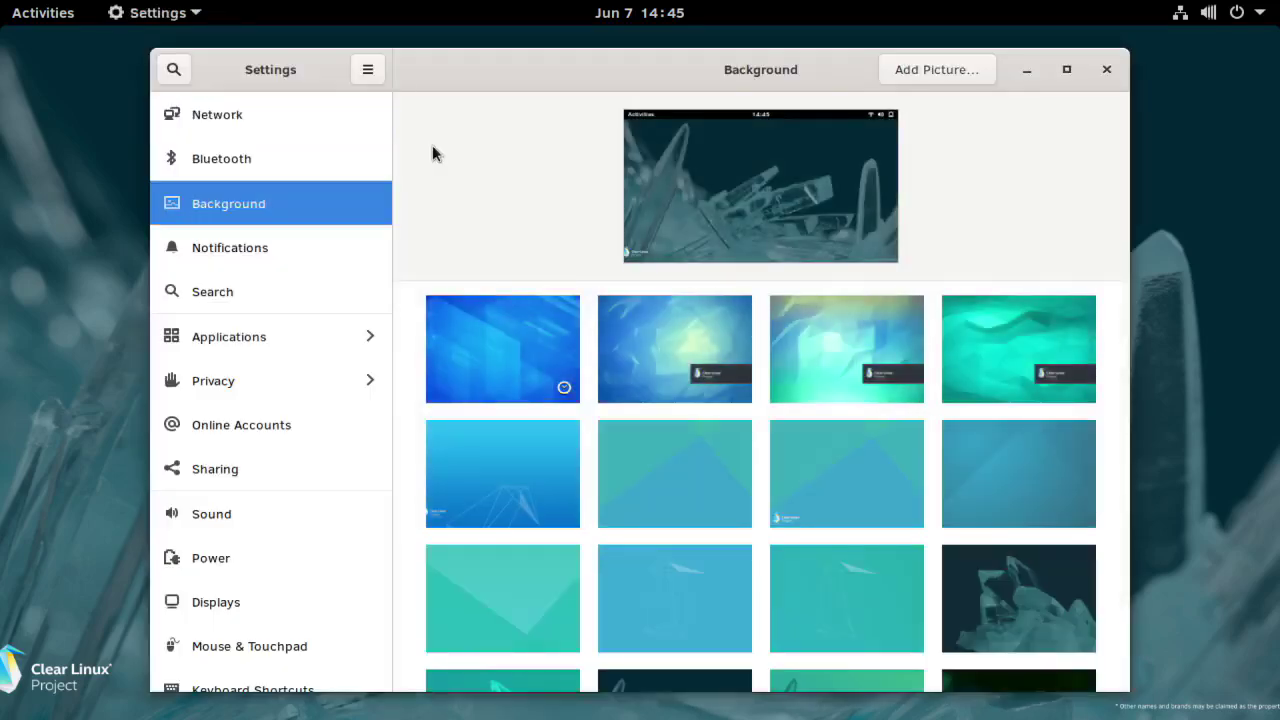
pyautogui.click(655, 347)
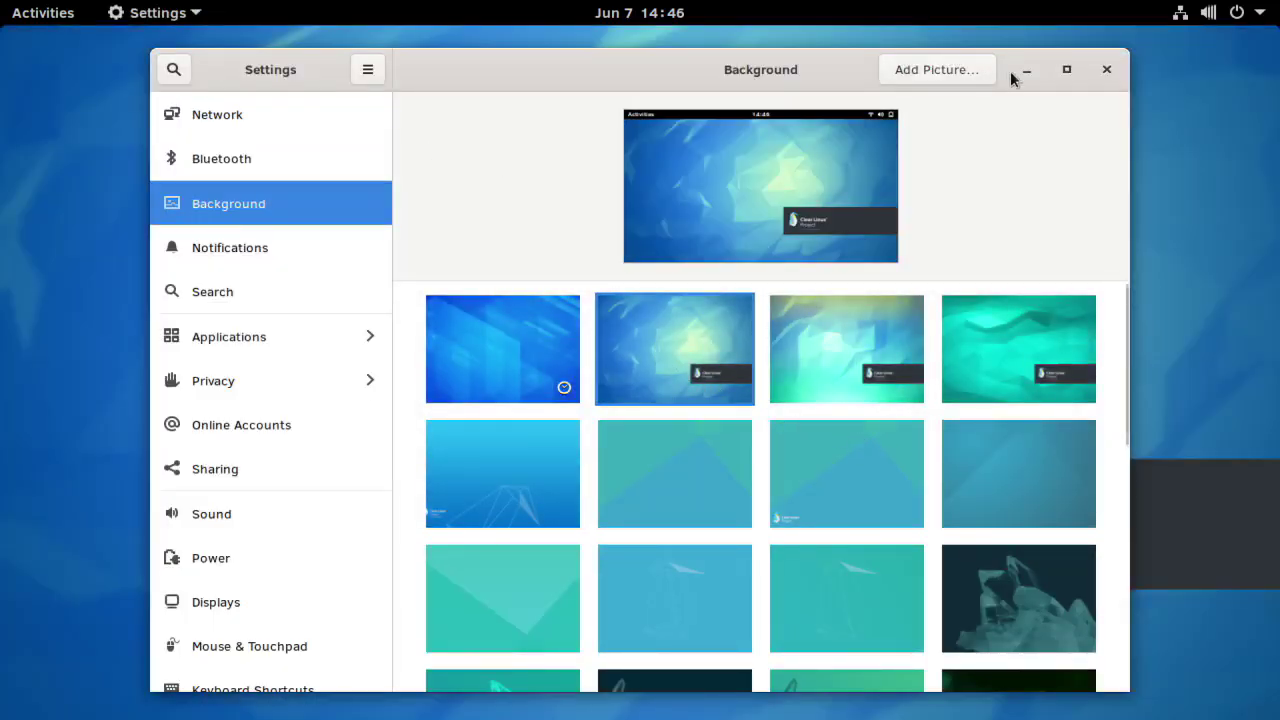
pyautogui.moveTo(1012, 67); pyautogui.dragTo(461, 695)
pyautogui.moveTo(834, 115); pyautogui.dragTo(860, 77)
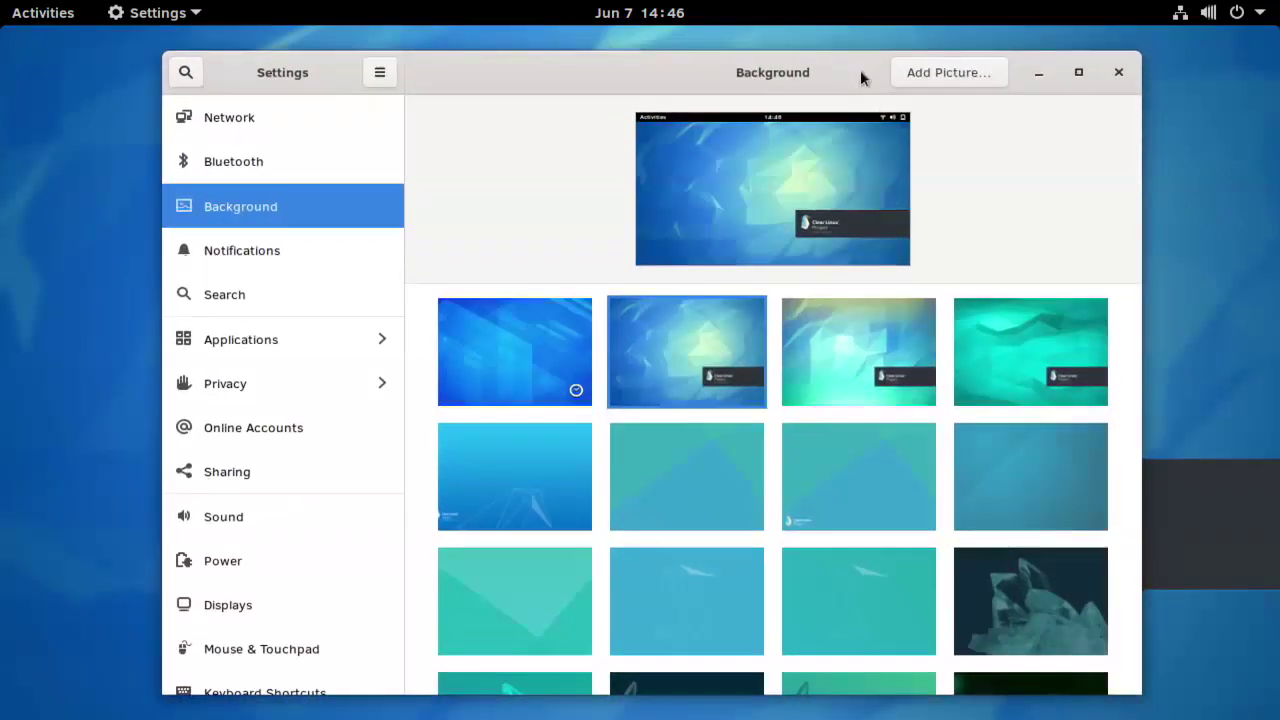
pyautogui.hotkey('alt', 'F4')
# Reopen Settings, examine the Notifications, Search, Applications and About pages, and close the window
pyautogui.rightClick(249, 127)
pyautogui.click(279, 163)
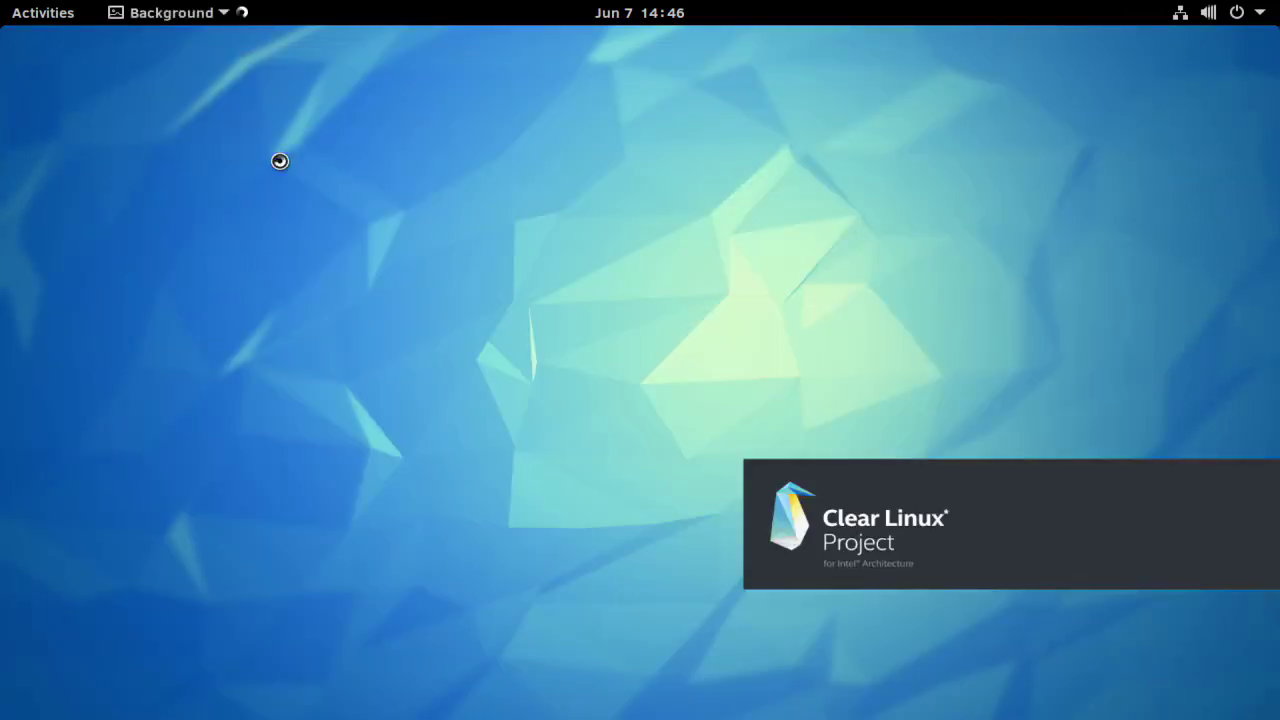
pyautogui.click(227, 258)
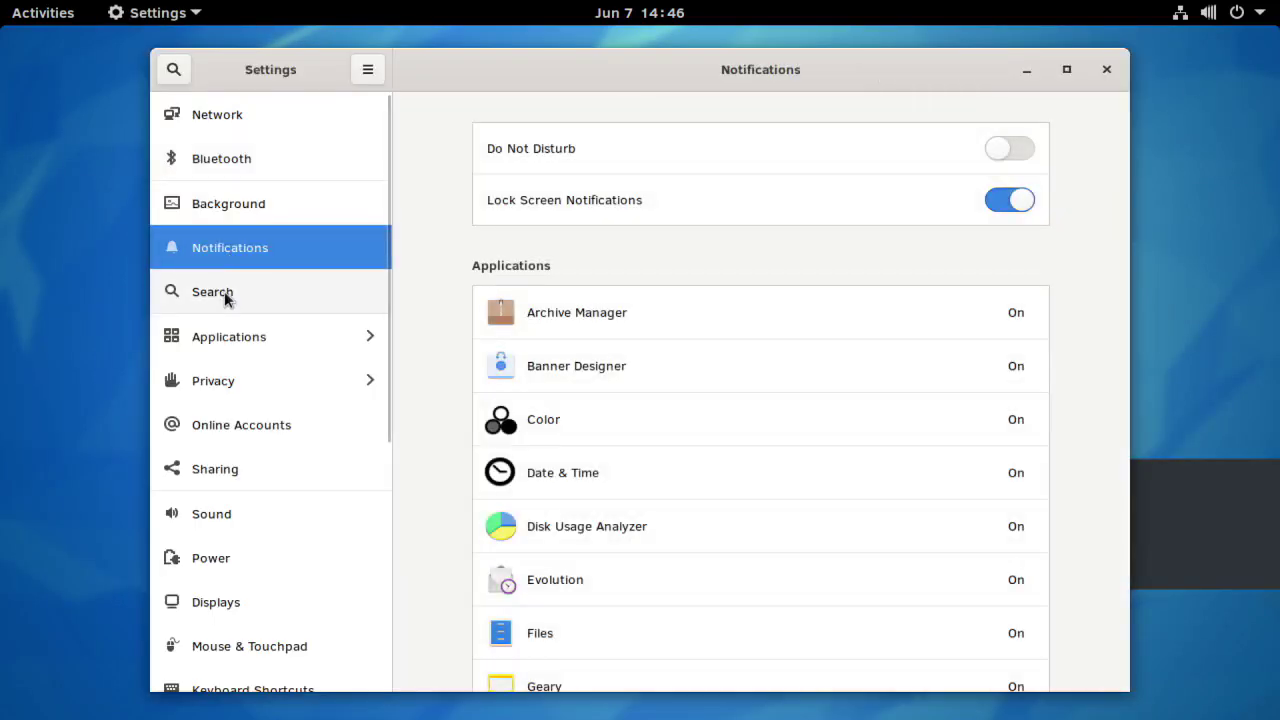
pyautogui.click(224, 291)
pyautogui.click(223, 337)
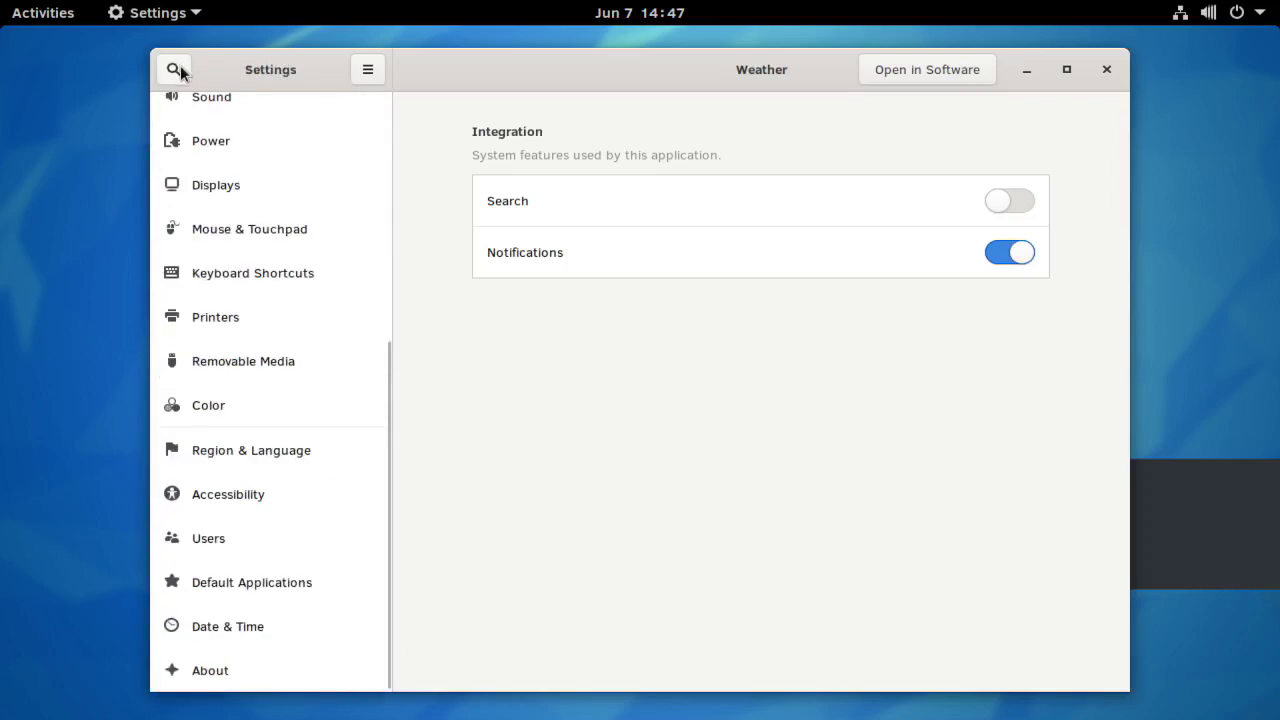
pyautogui.click(214, 668)
pyautogui.moveTo(1126, 119); pyautogui.dragTo(1140, 301)
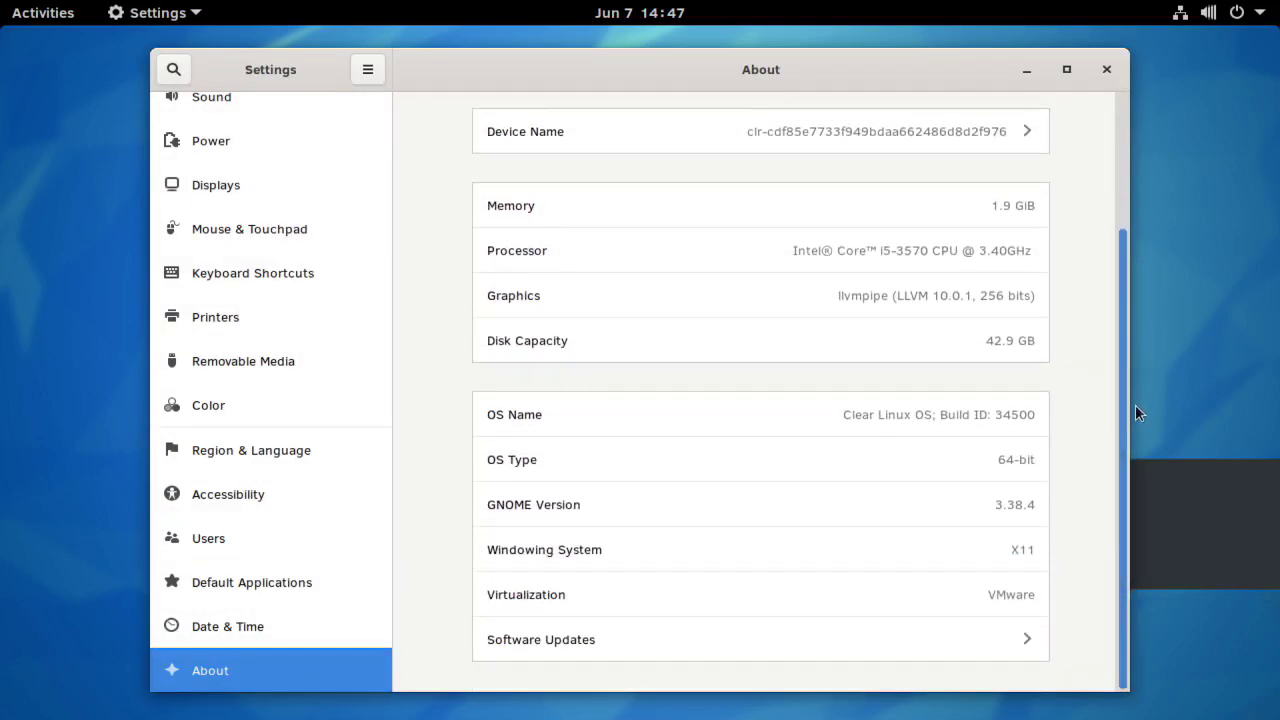
pyautogui.click(1107, 70)
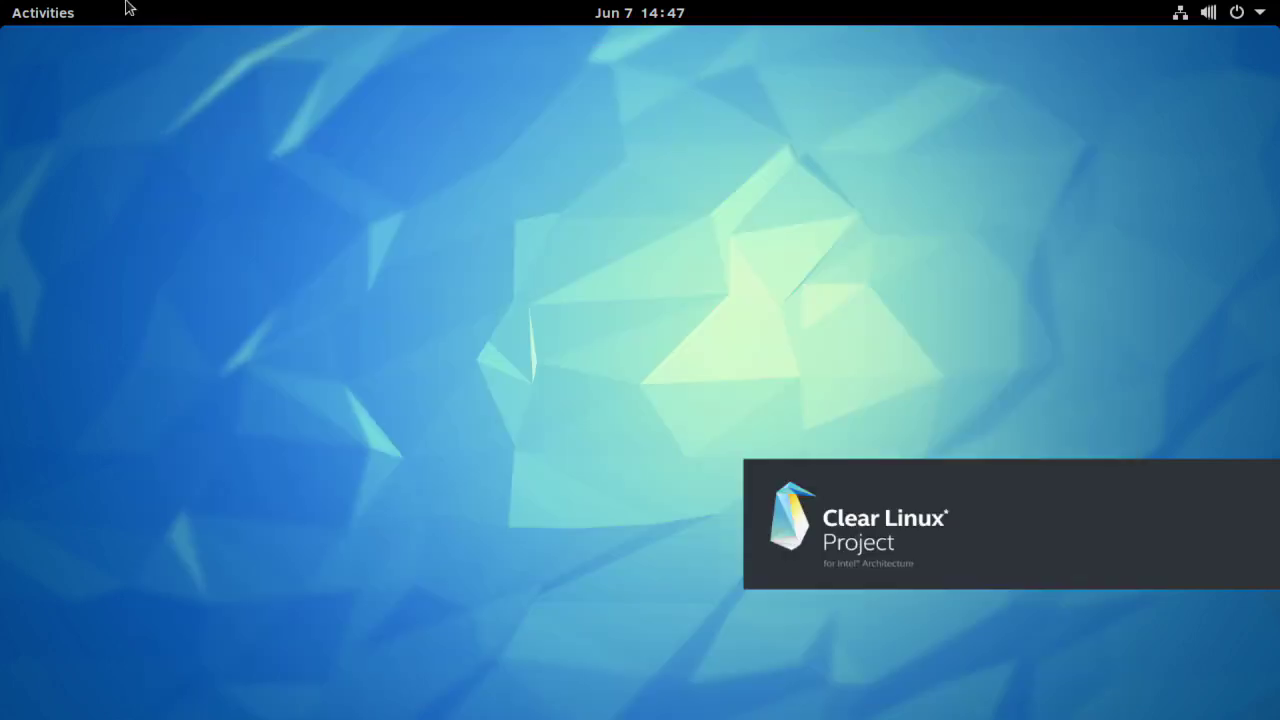
pyautogui.click(56, 14)
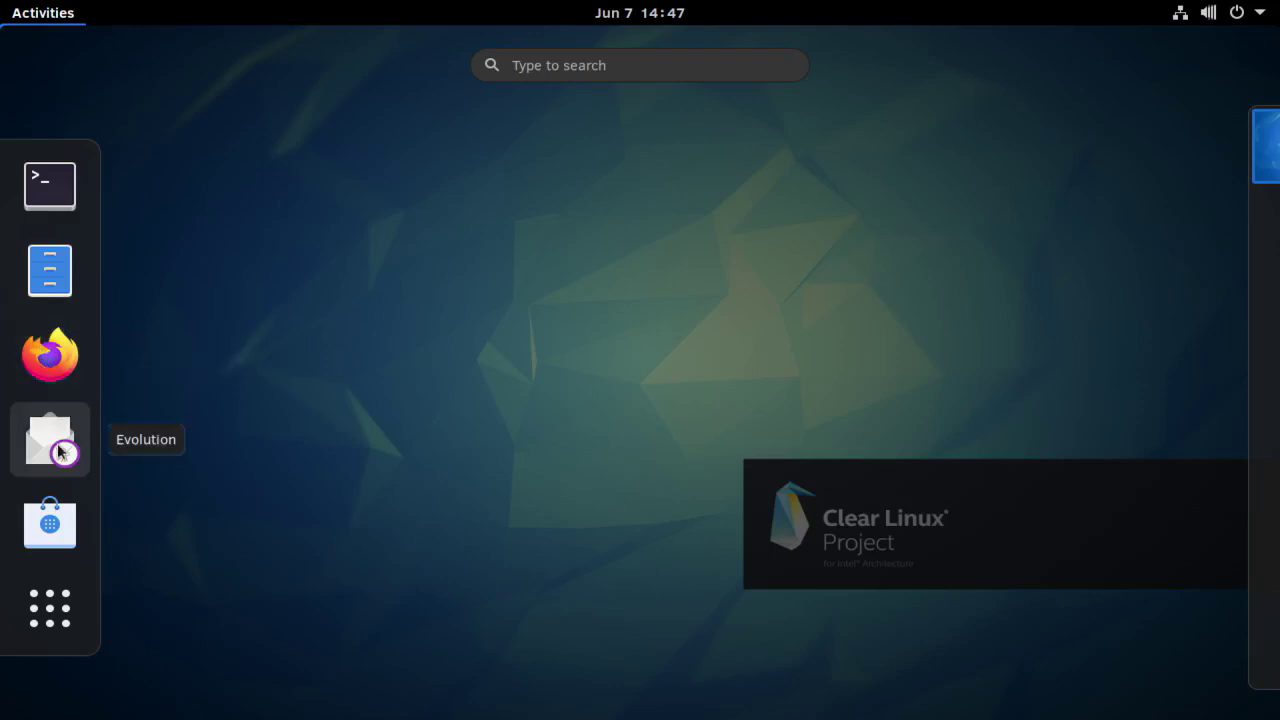
pyautogui.click(61, 595)
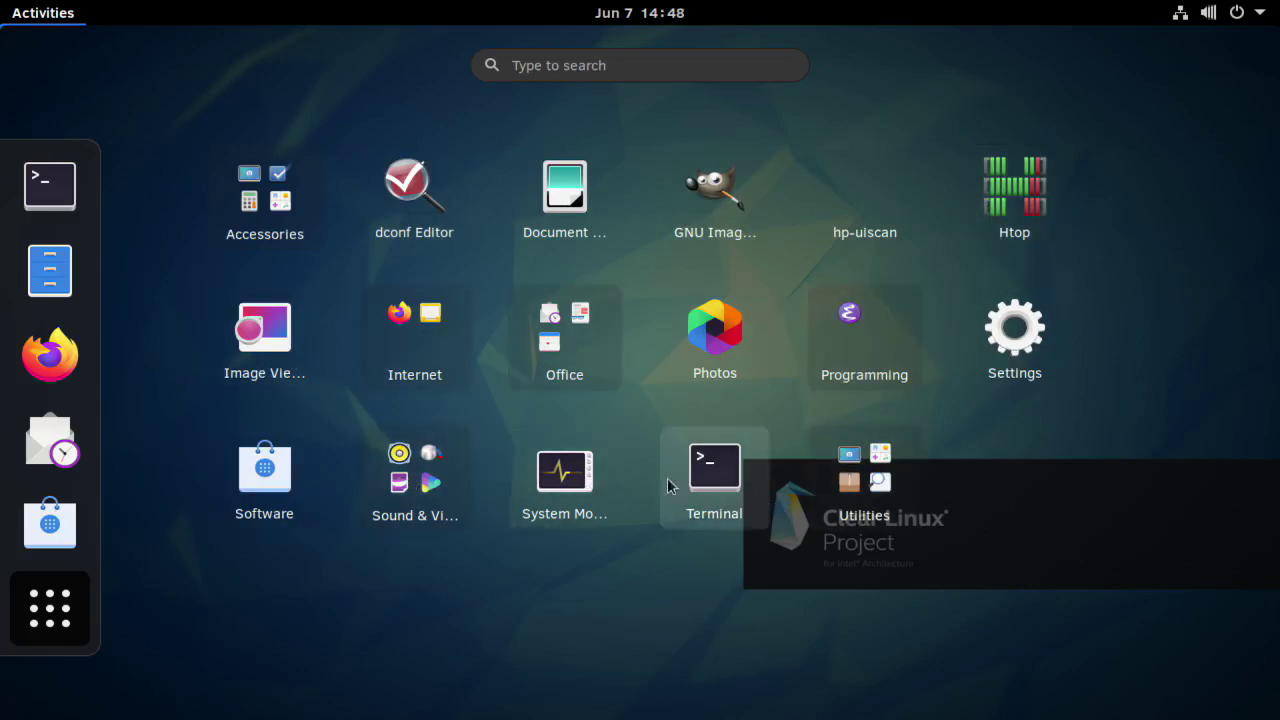
pyautogui.click(58, 373)
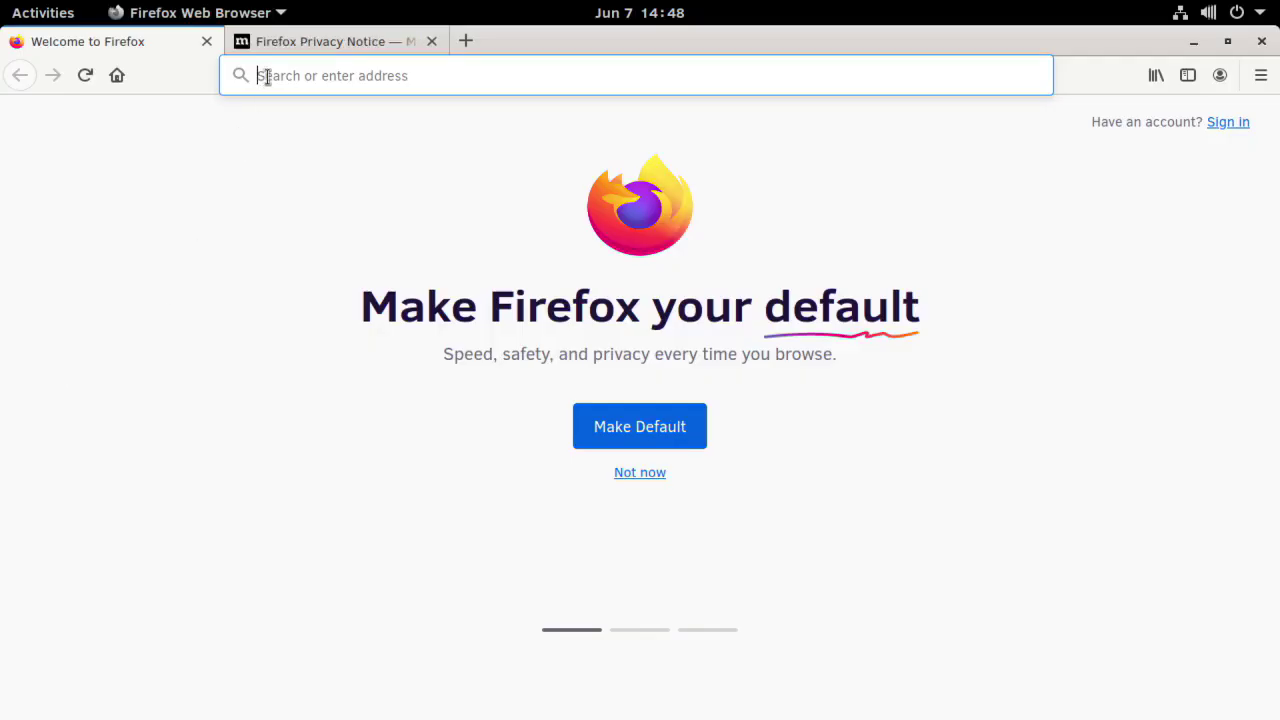
pyautogui.click(275, 76)
pyautogui.click(277, 118)
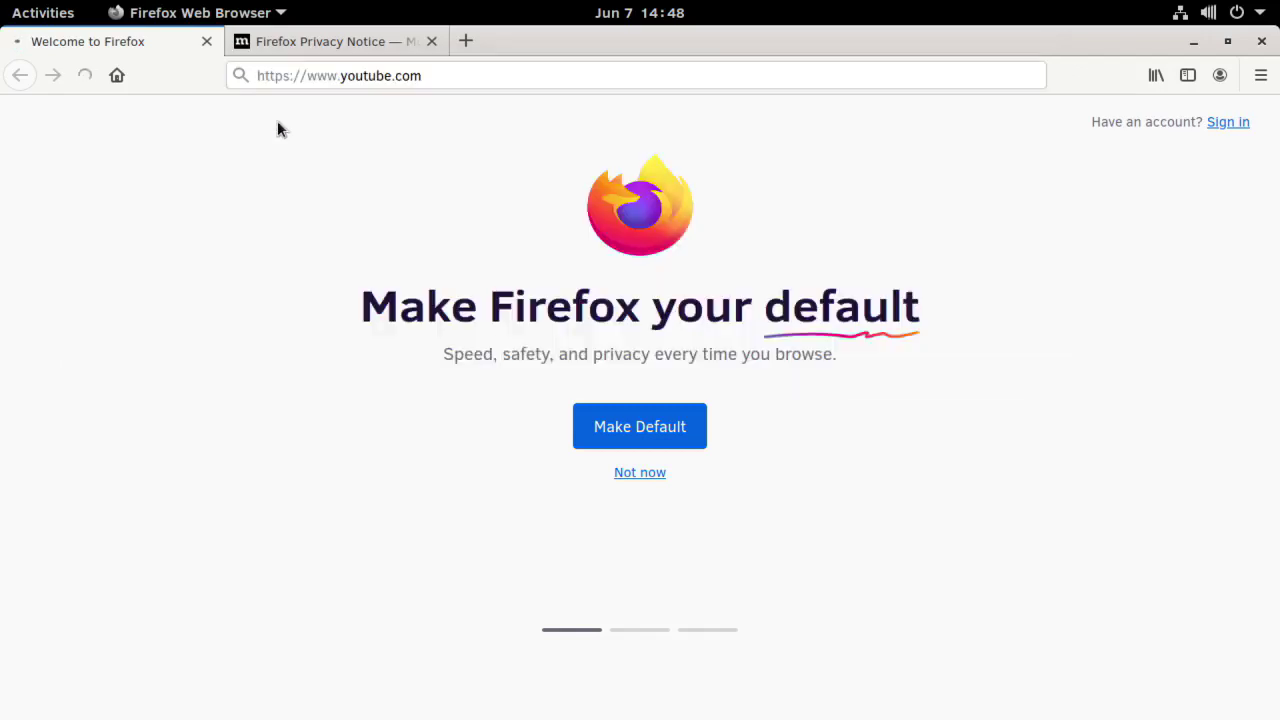
# Browse the videos on the YouTube home page, and close Firefox with all its tabs
pyautogui.scroll(-5, 294, 135)
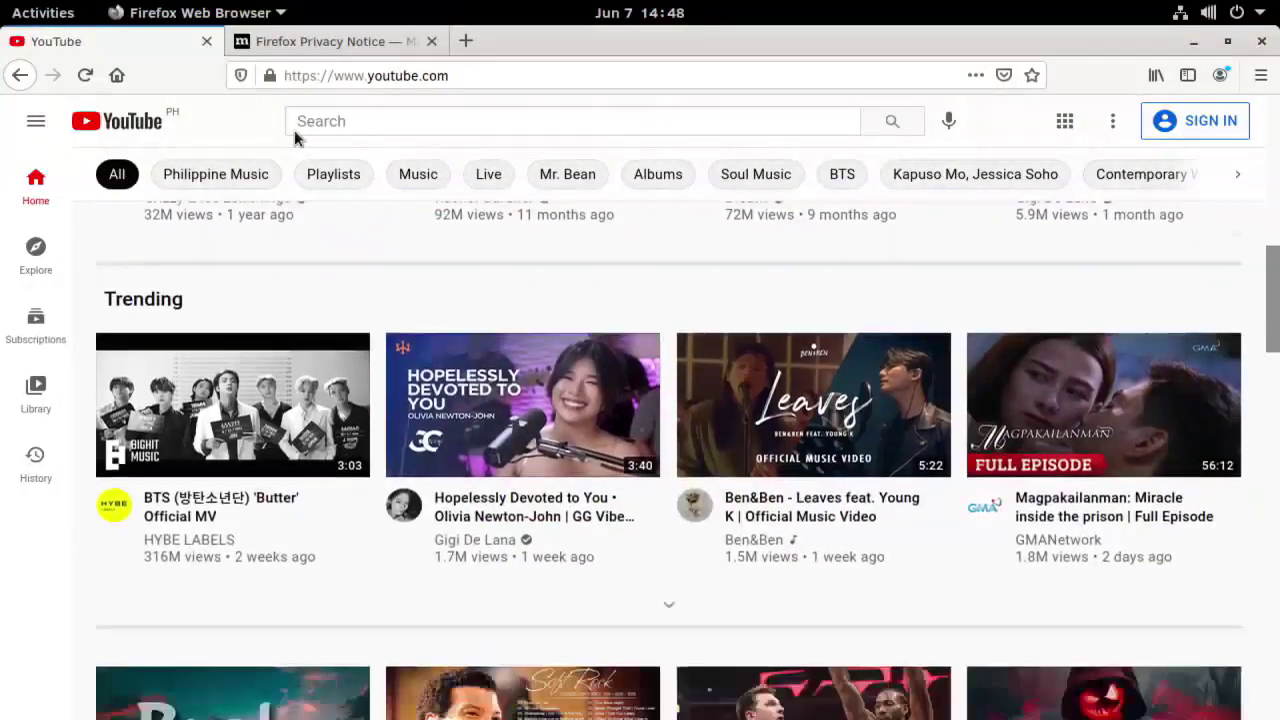
pyautogui.scroll(-8, 294, 137)
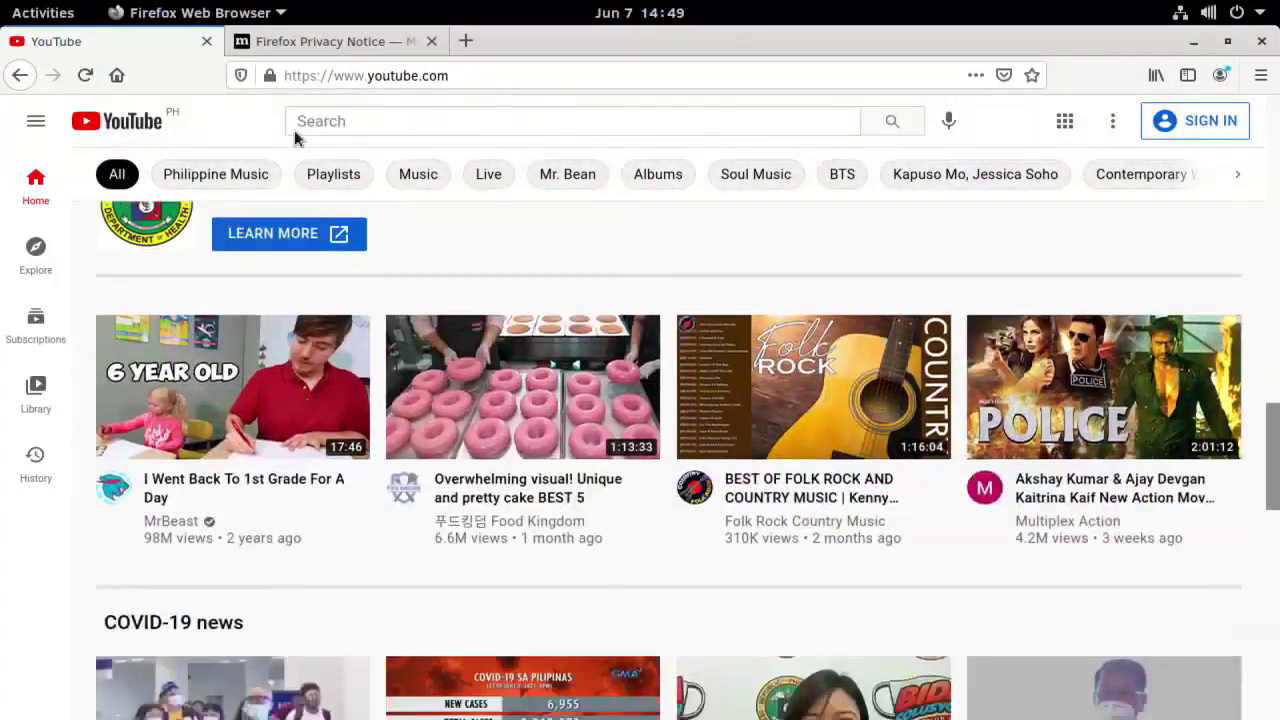
pyautogui.scroll(-7, 294, 138)
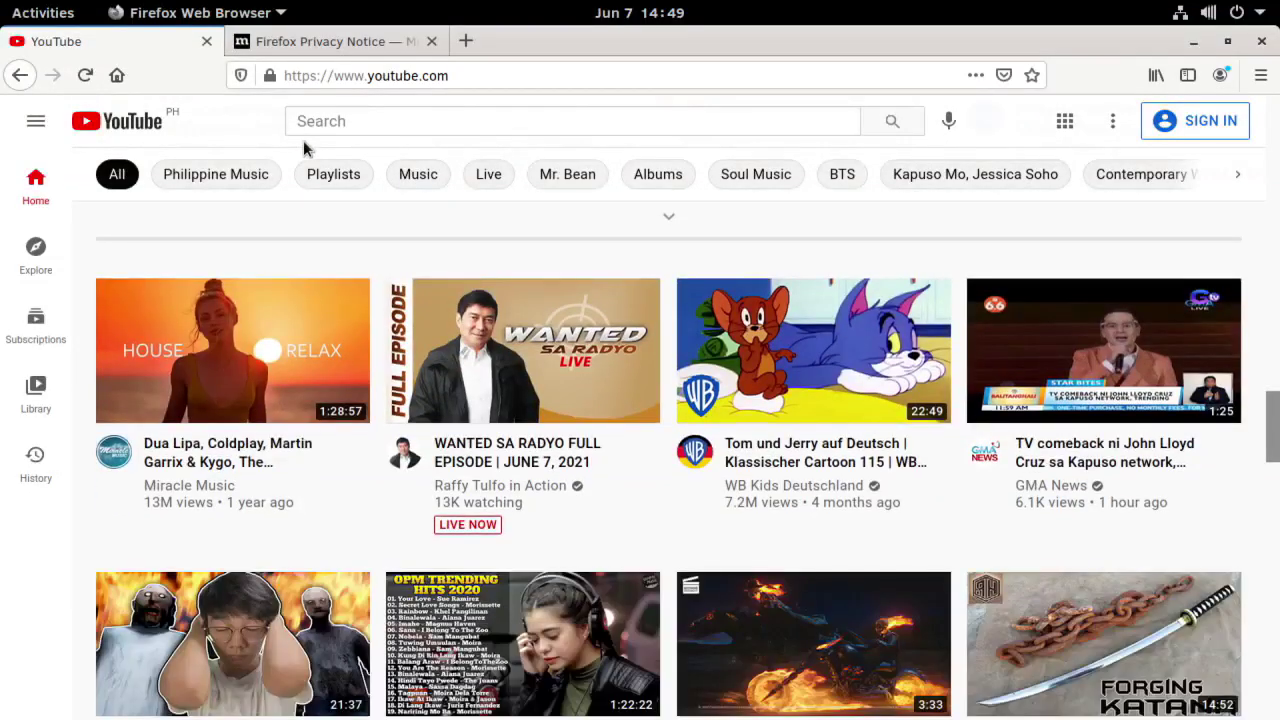
pyautogui.click(1260, 44)
pyautogui.click(822, 434)
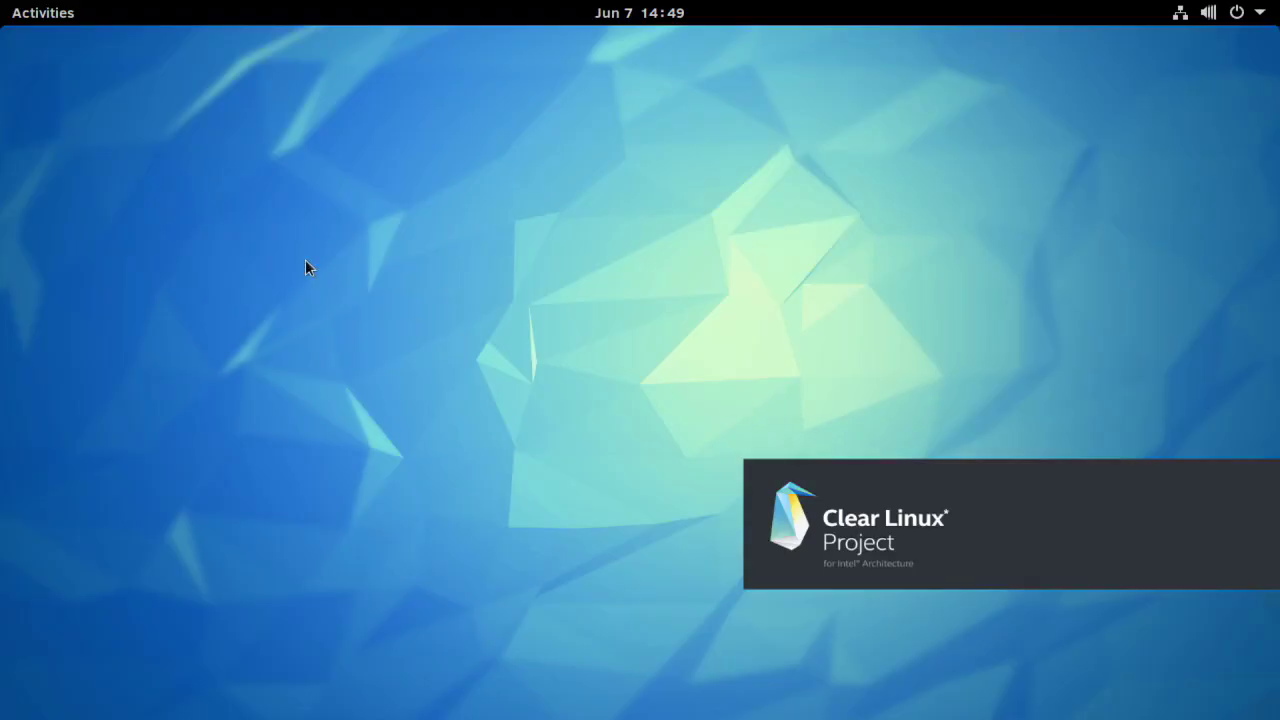
# Show all installed applications and examine the contents of the Accessories and Office folders
pyautogui.click(44, 18)
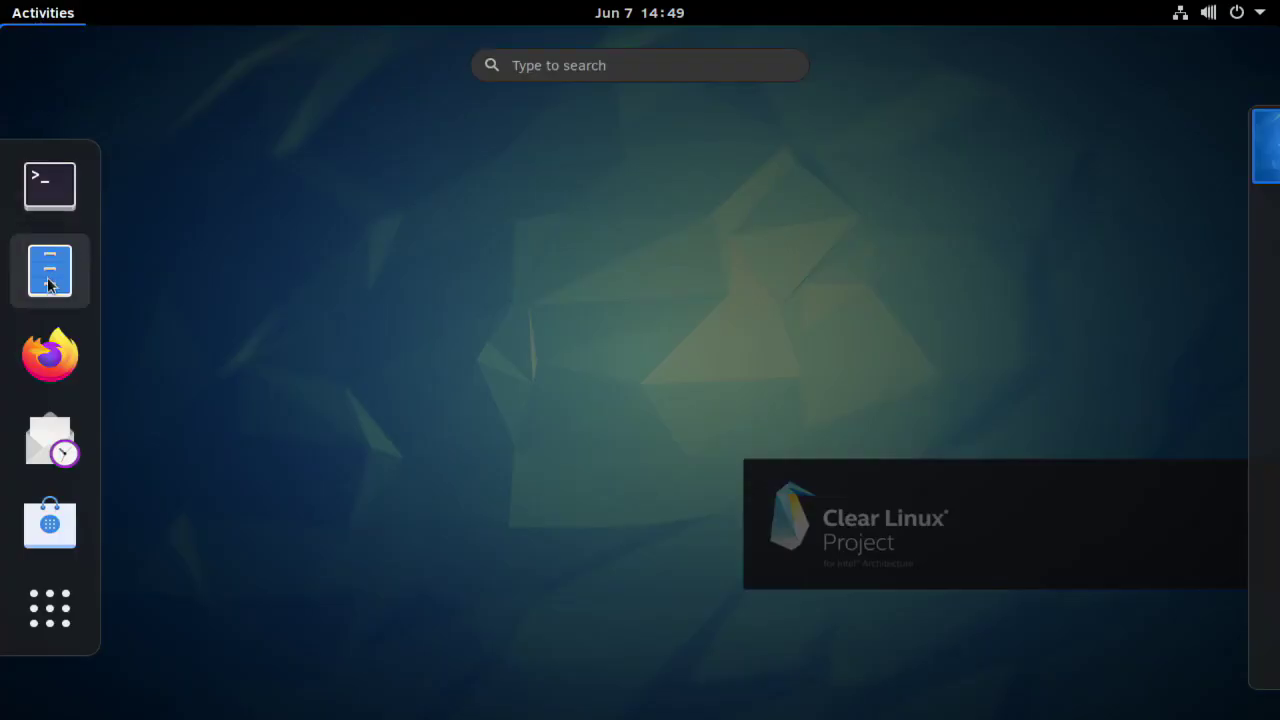
pyautogui.click(52, 607)
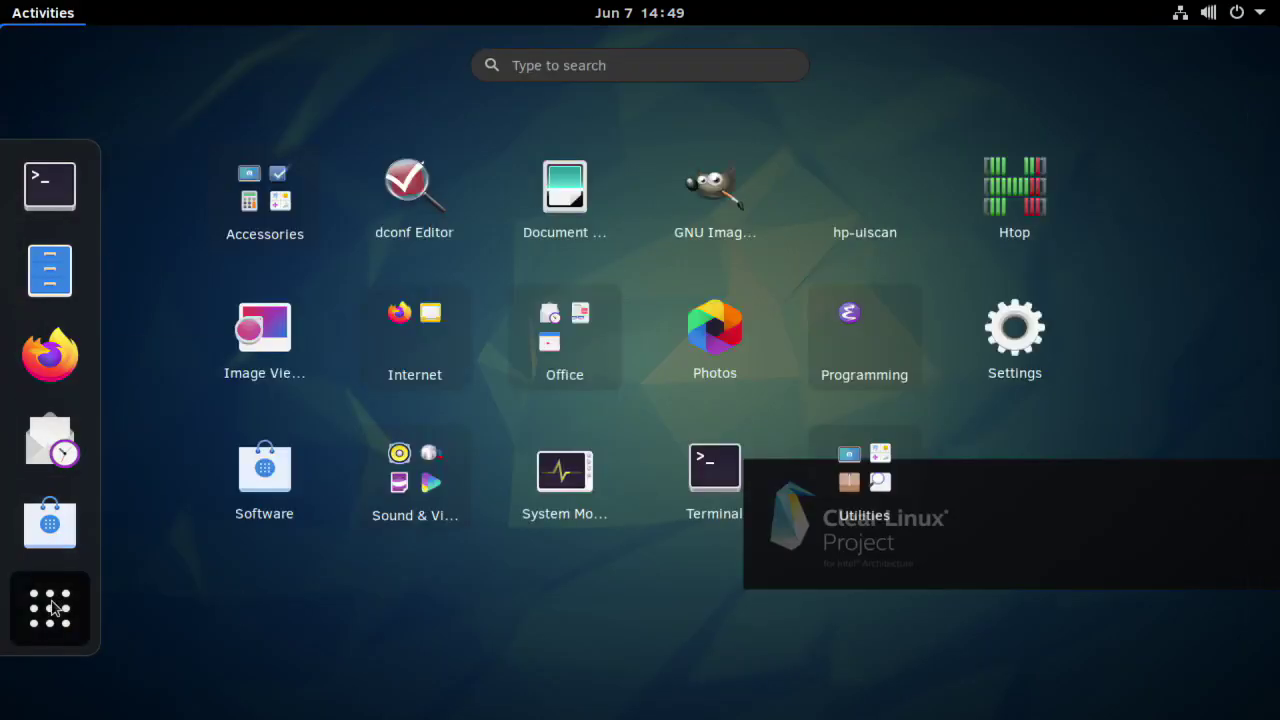
pyautogui.click(272, 229)
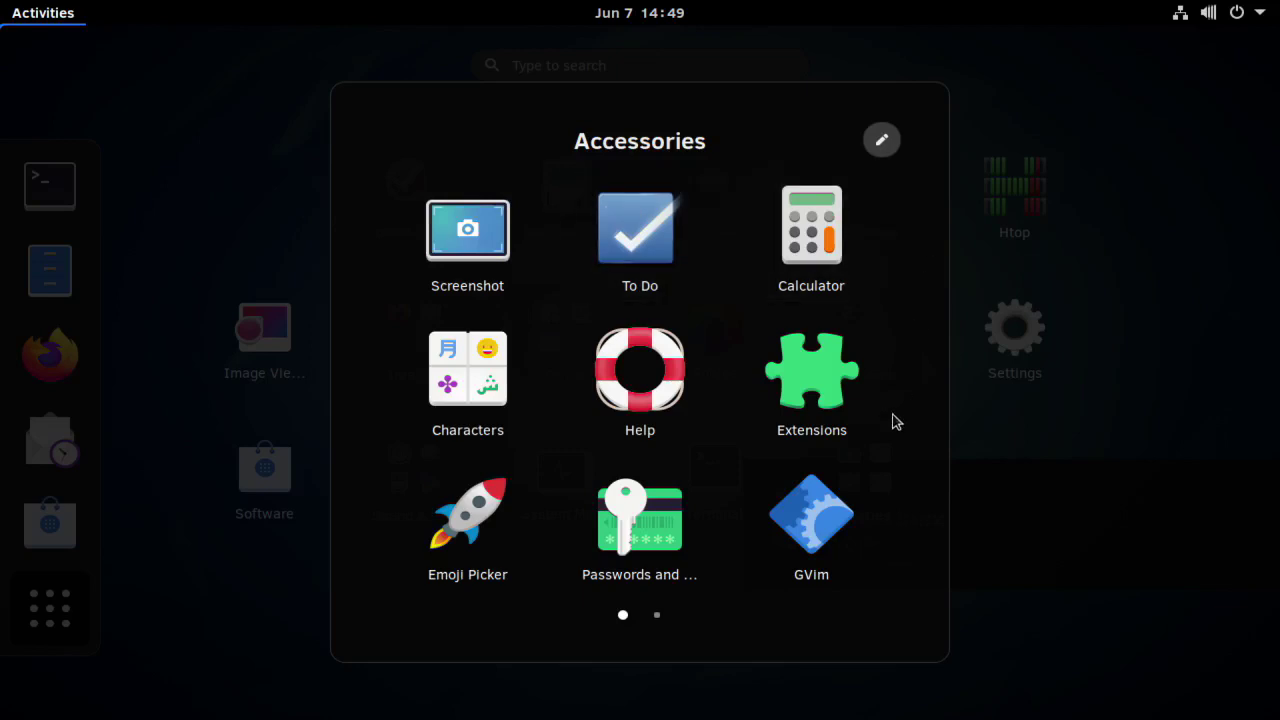
pyautogui.click(657, 616)
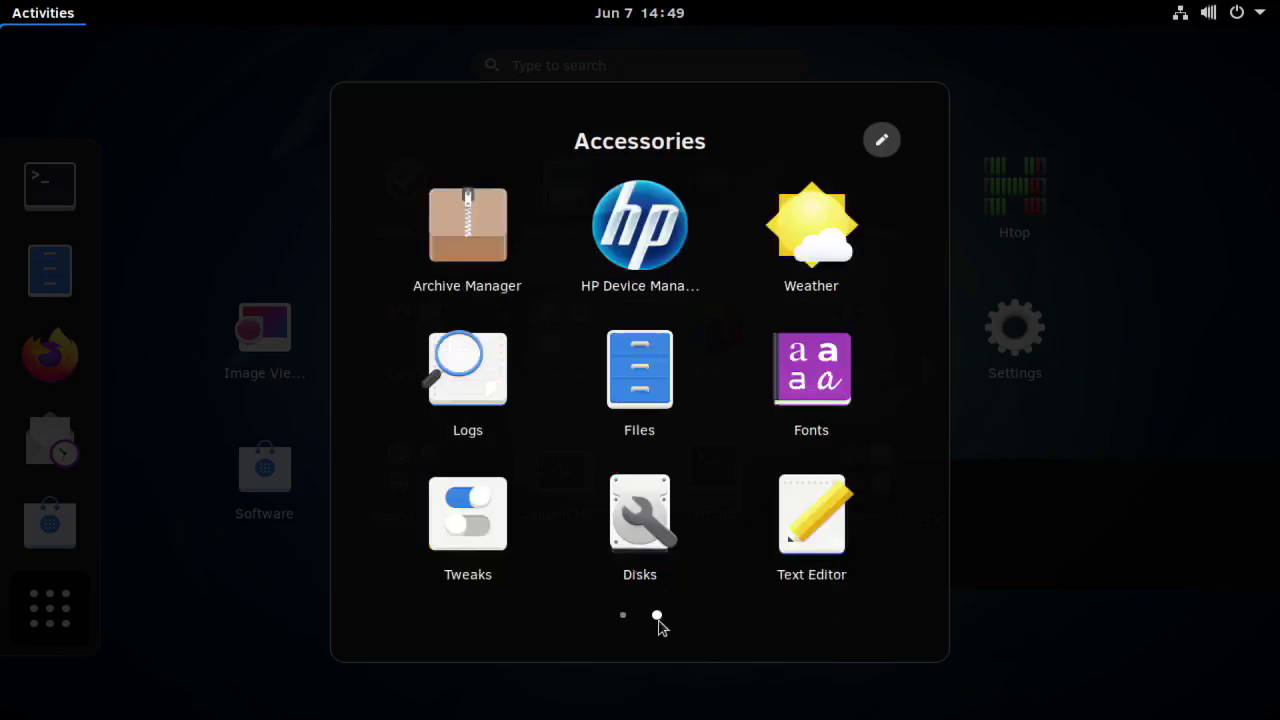
pyautogui.click(57, 612)
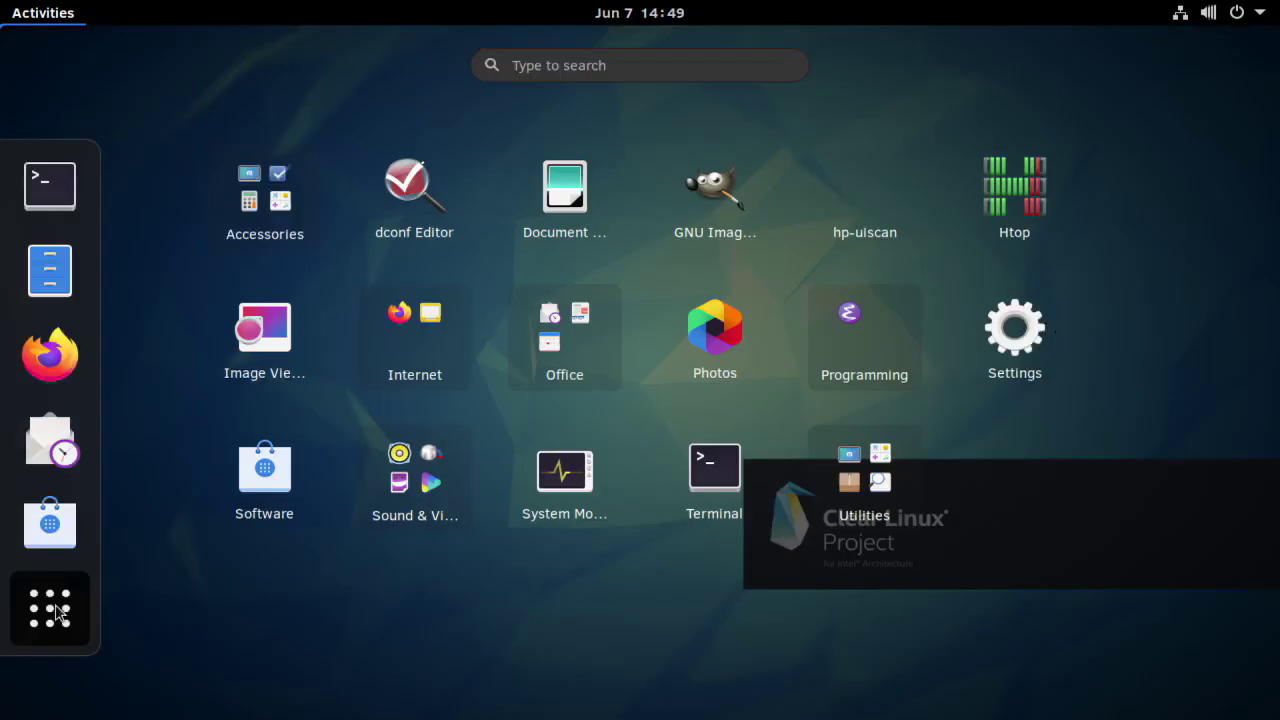
pyautogui.click(579, 386)
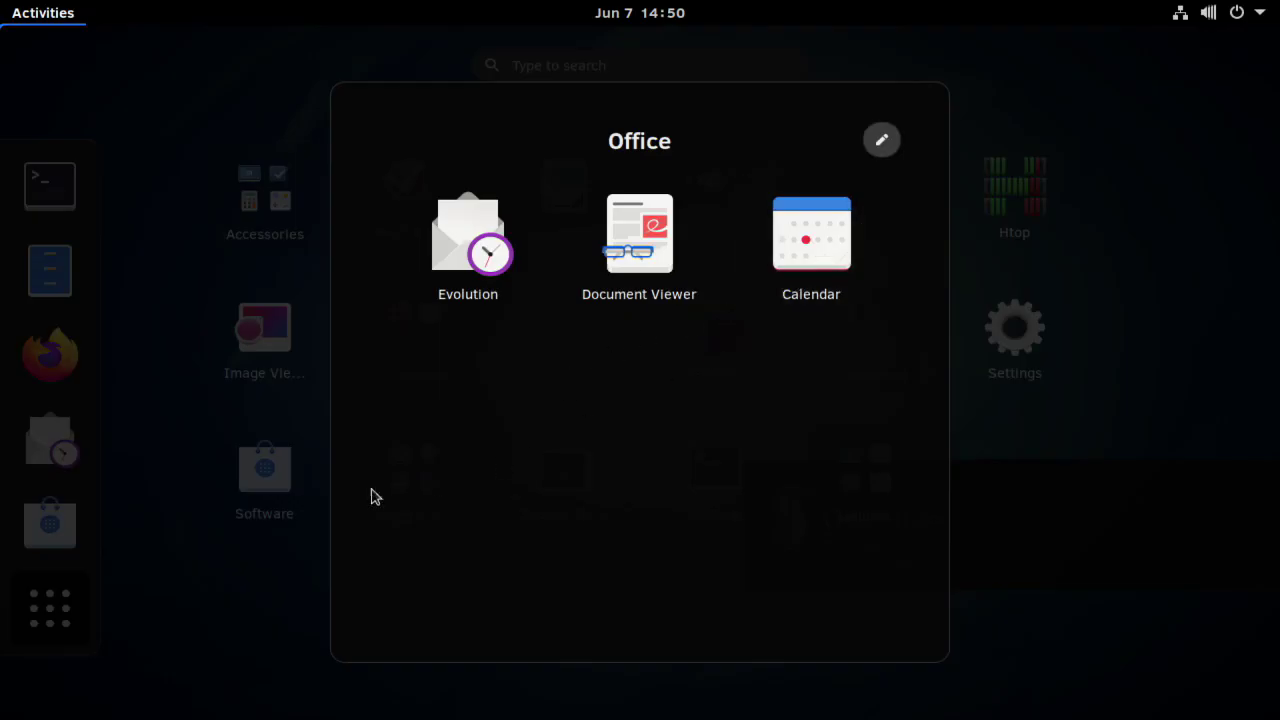
pyautogui.click(54, 616)
# Look again through both pages of the Accessories folder and the Office folder, and return to the full application list
pyautogui.click(264, 212)
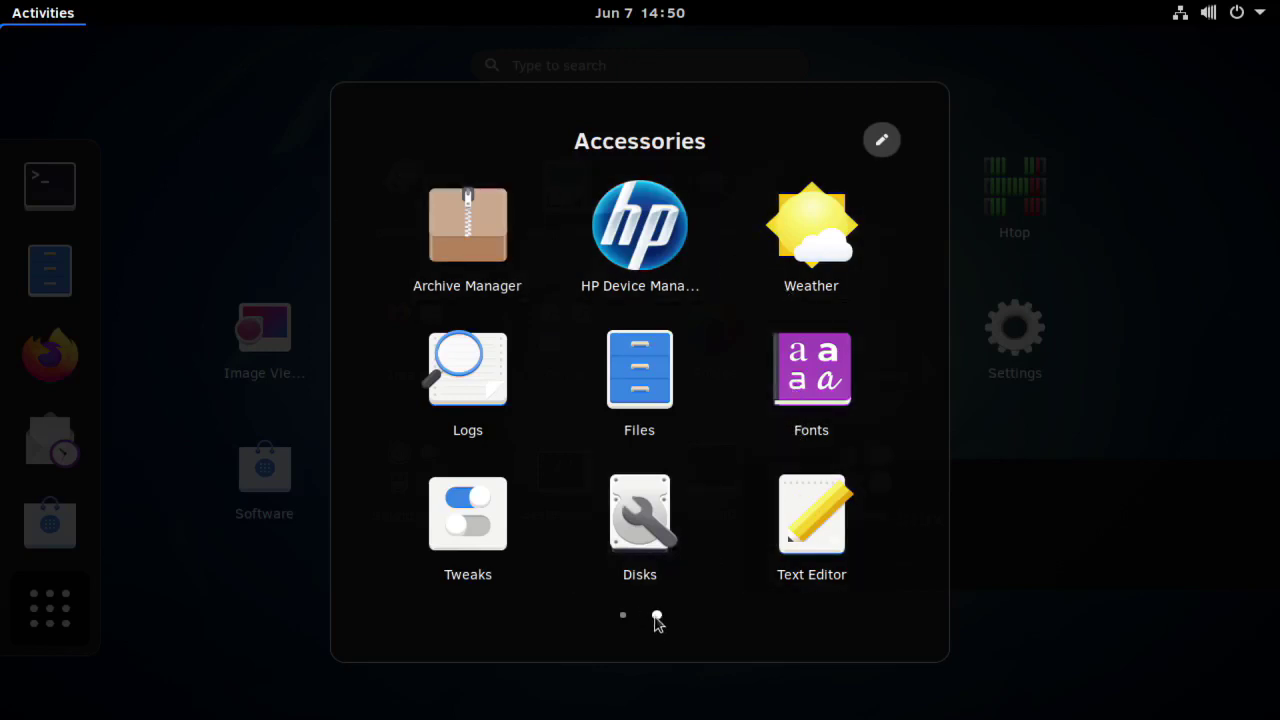
pyautogui.click(623, 616)
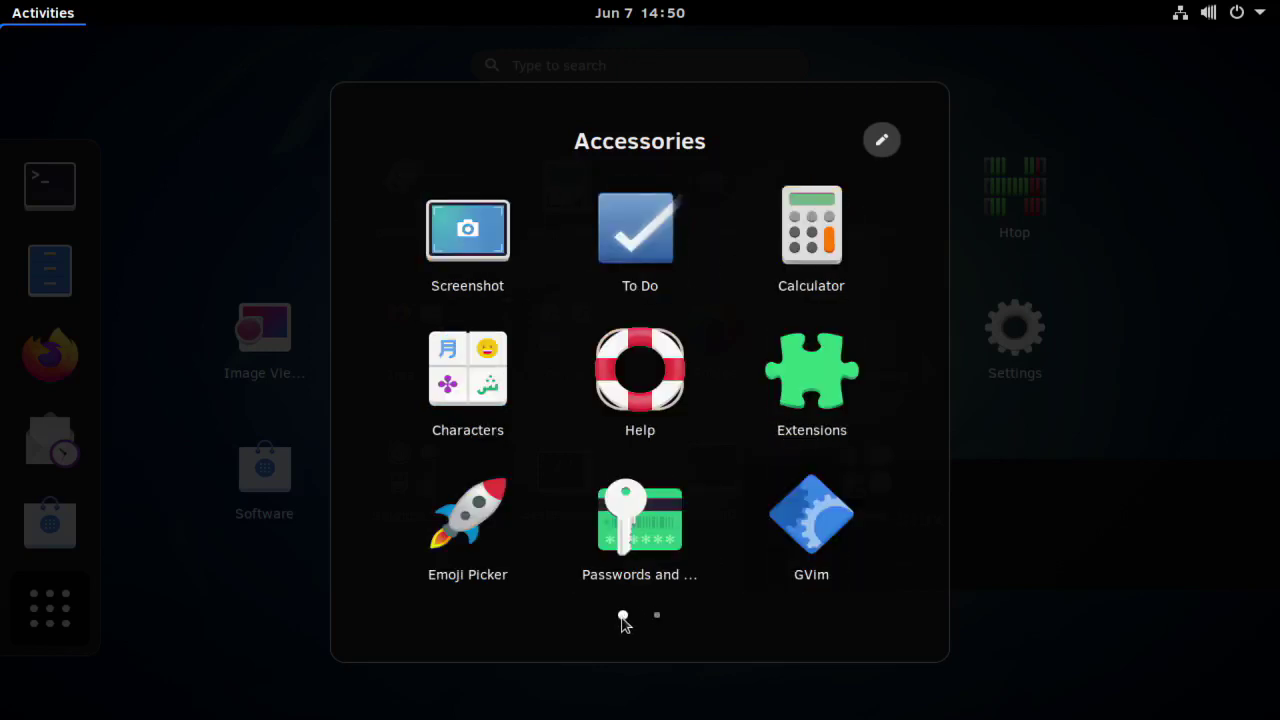
pyautogui.click(657, 616)
pyautogui.press('Escape')
pyautogui.click(580, 394)
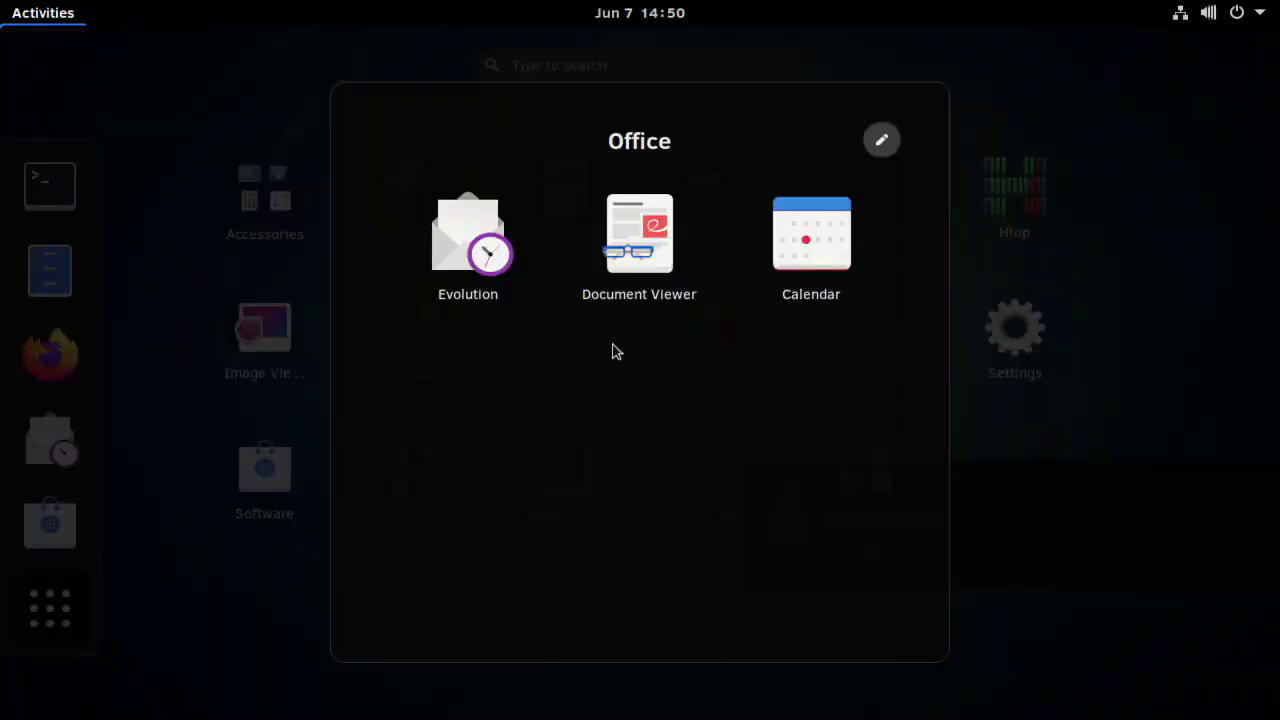
pyautogui.click(55, 614)
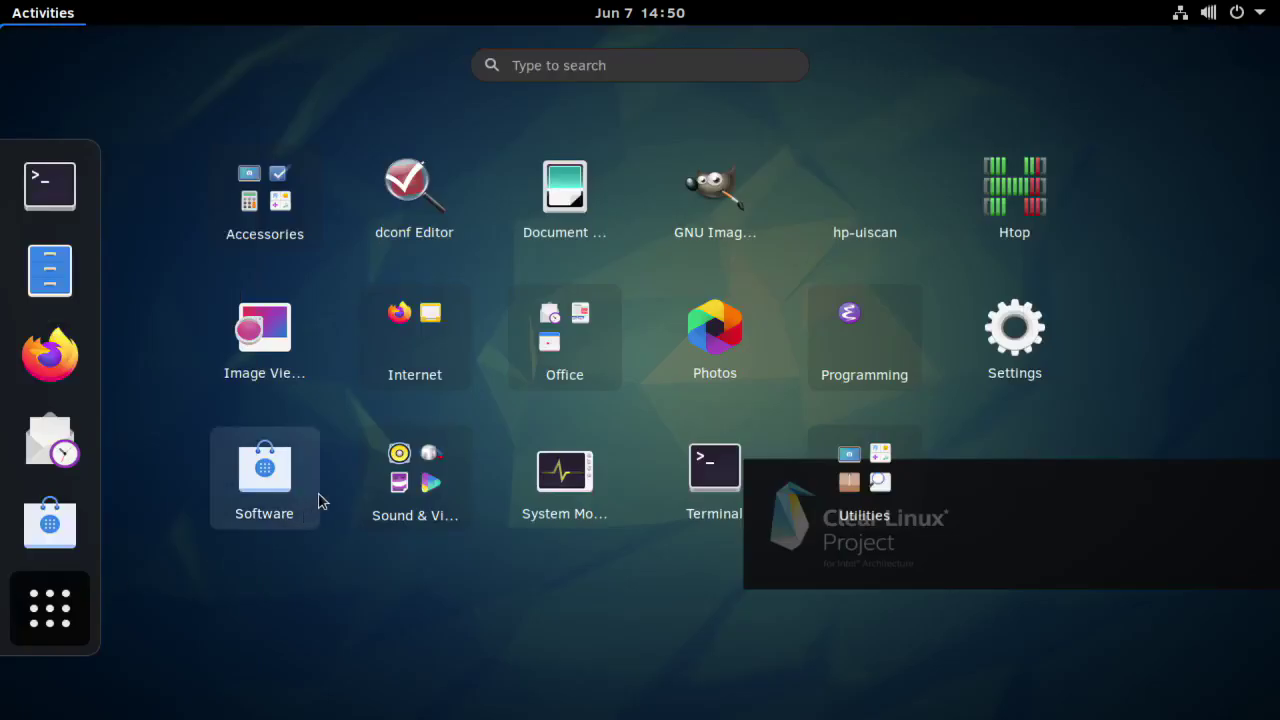
# Go through both pages of the Accessories folder once more and launch Text Editor
pyautogui.click(263, 206)
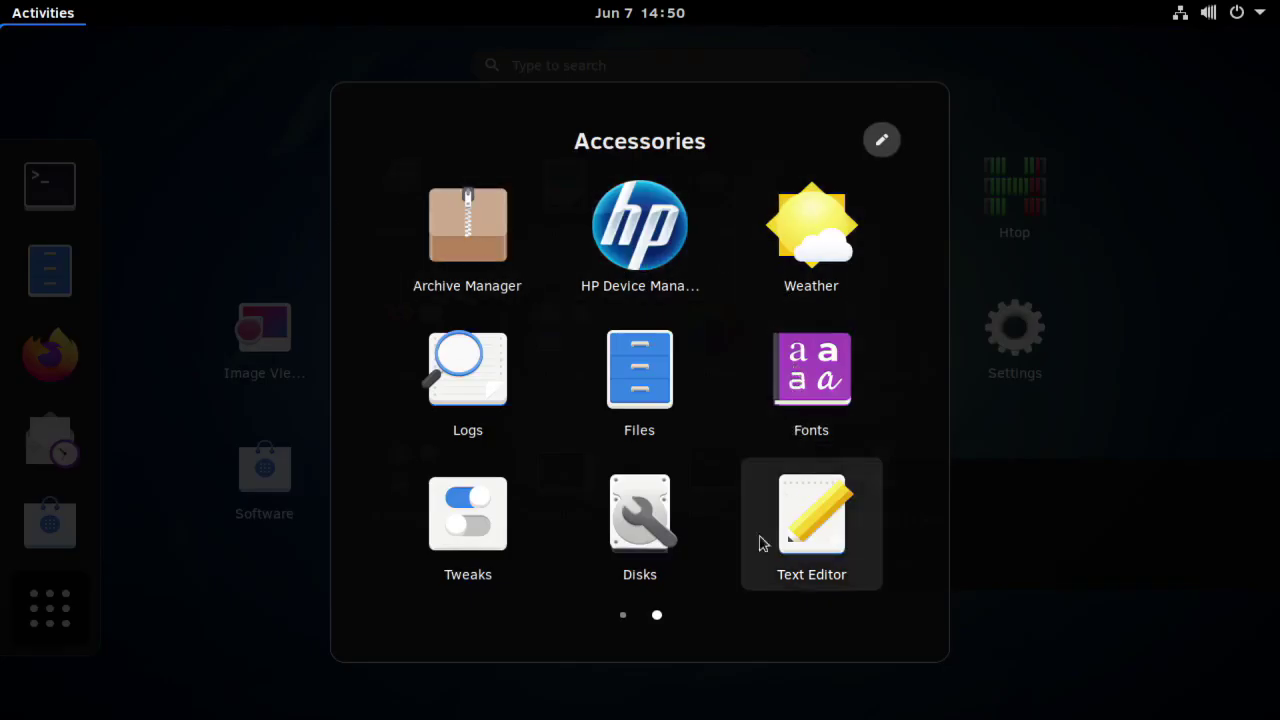
pyautogui.click(623, 616)
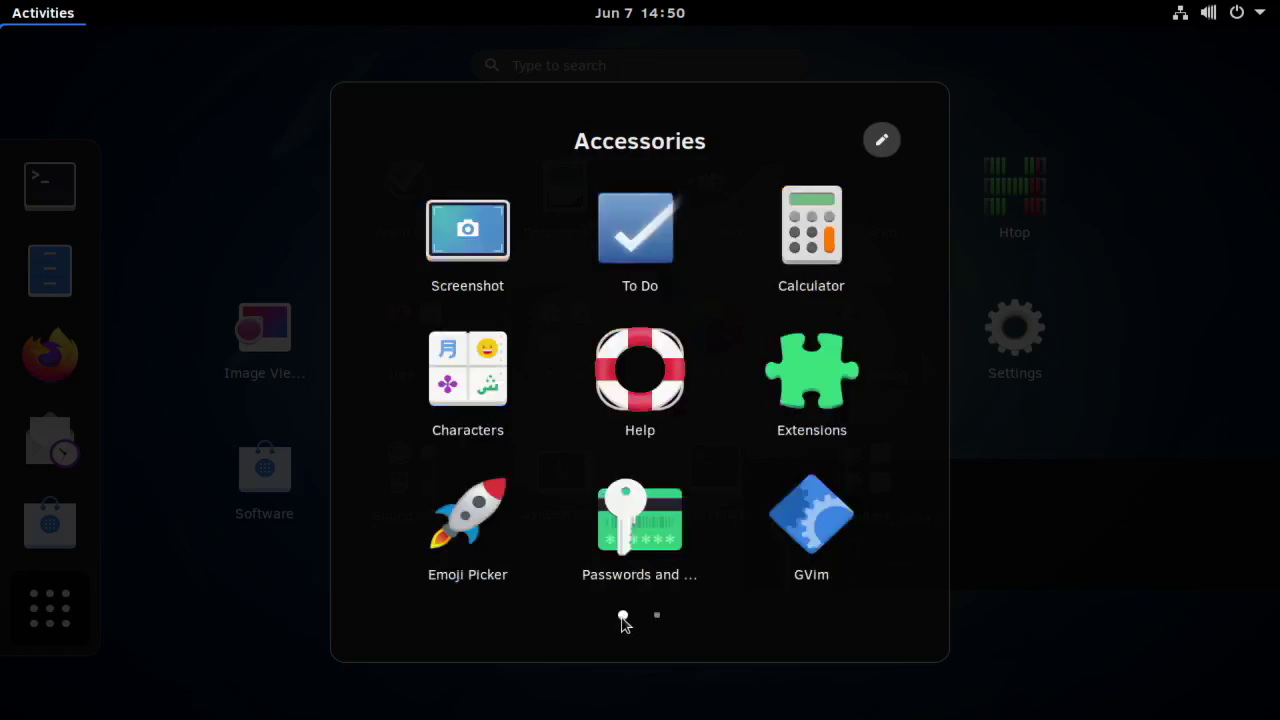
pyautogui.click(657, 616)
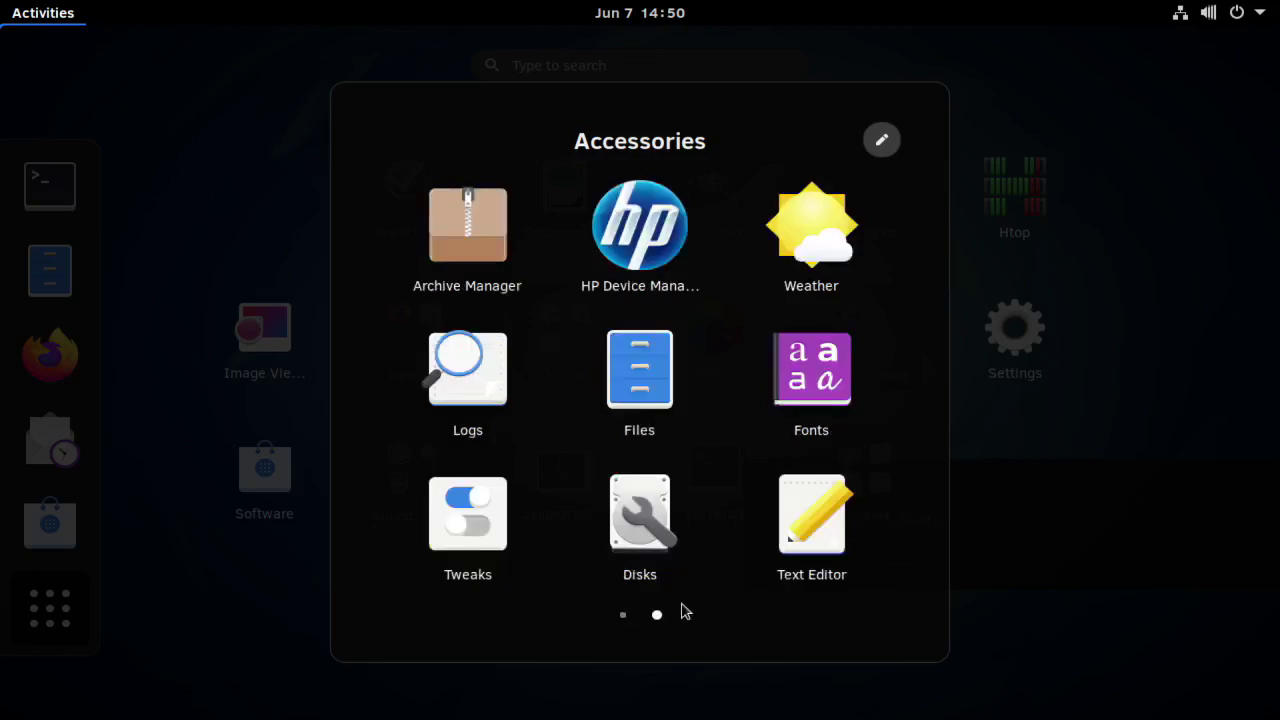
pyautogui.click(812, 515)
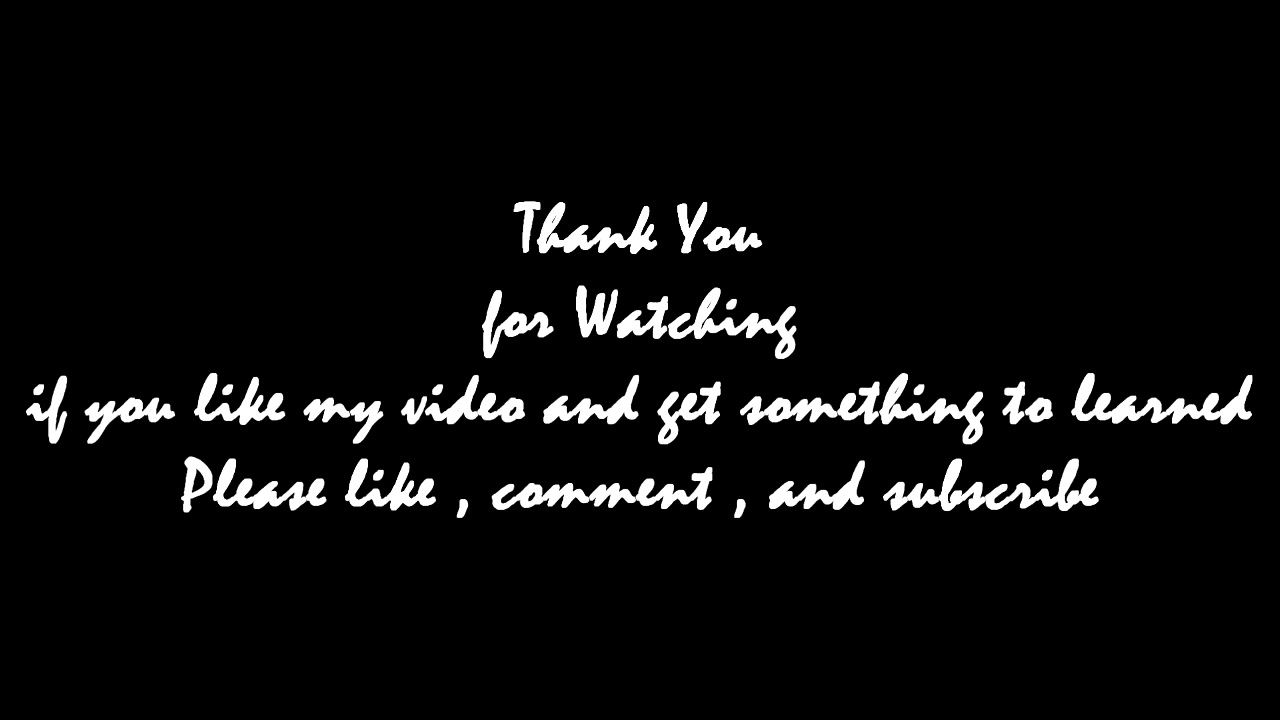